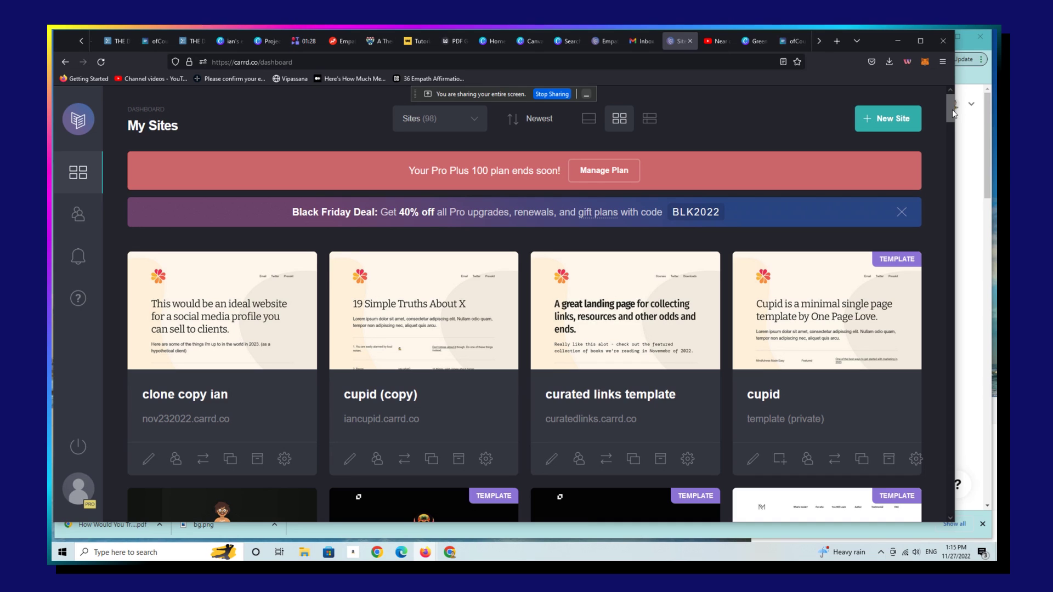
left_click_drag(950, 111, 950, 220)
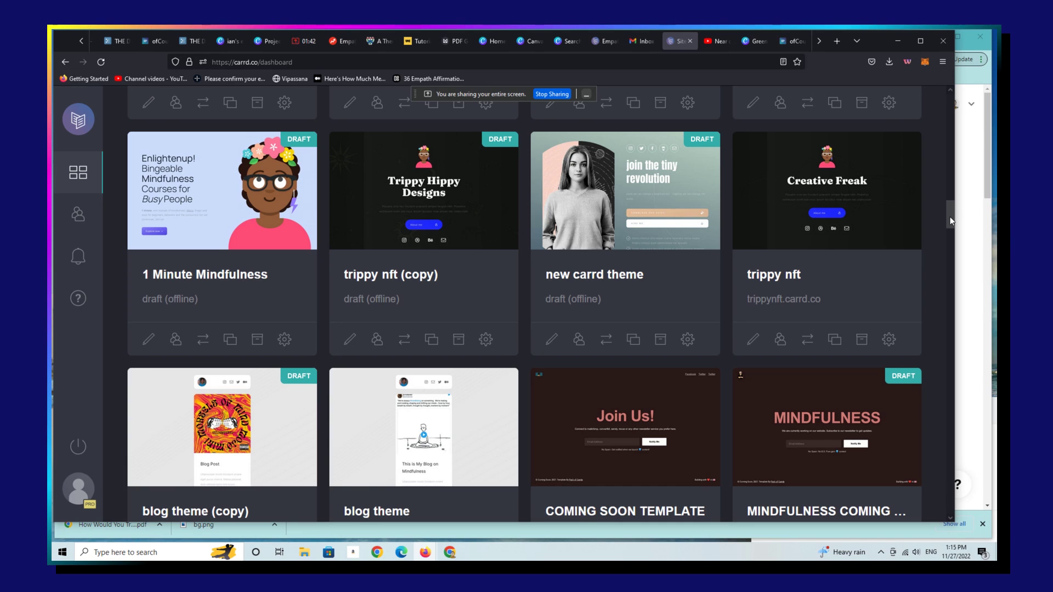
mouse_move(951, 221)
left_mouse_down()
mouse_move(950, 241)
mouse_move(949, 215)
left_mouse_up()
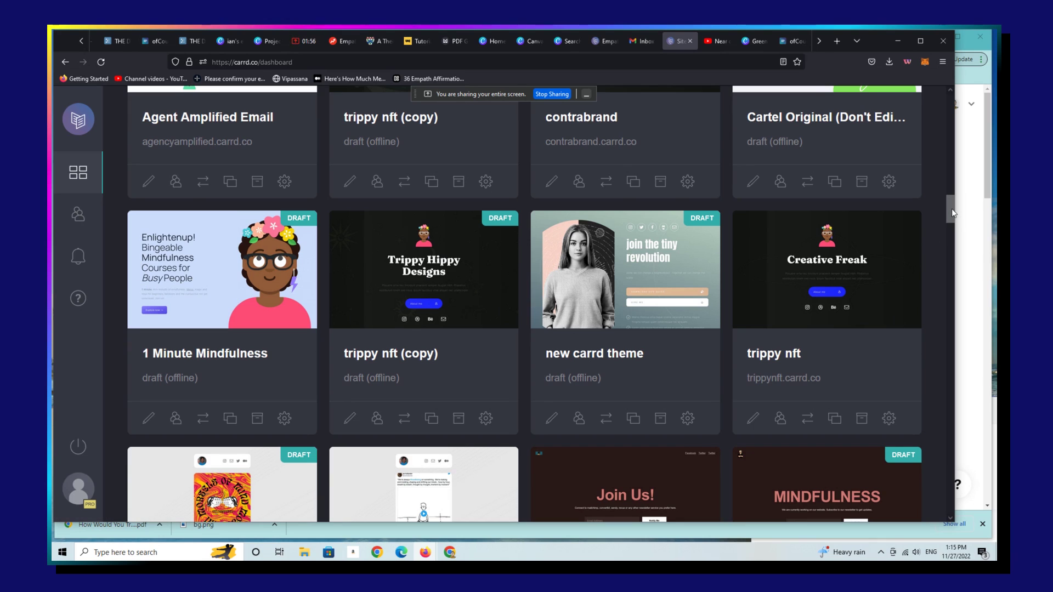
left_click_drag(952, 212, 942, 316)
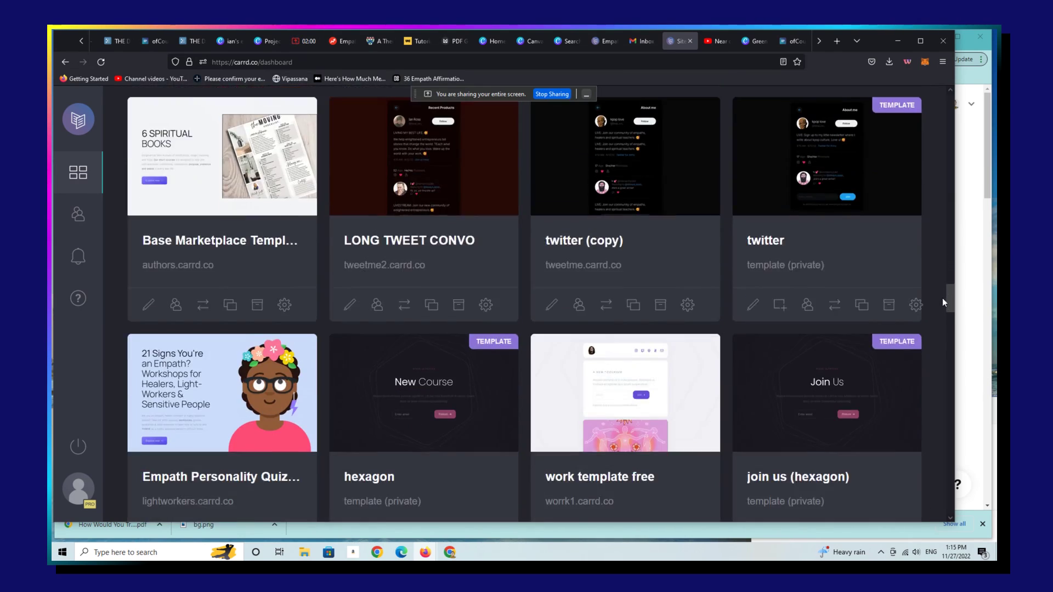
scroll(941, 312, "up", 1)
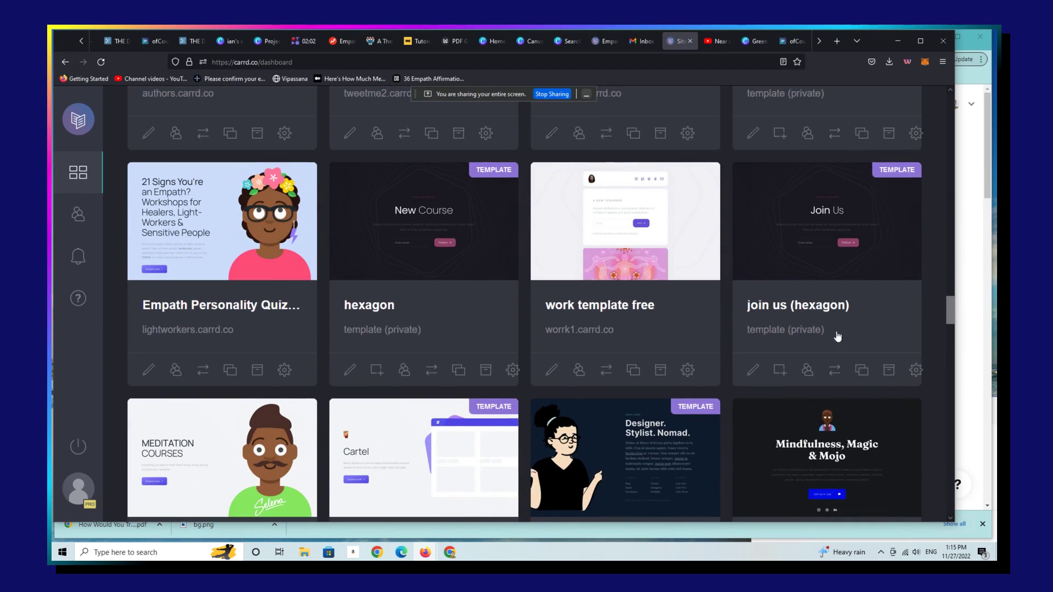
Open lightworkers.carrd.co from the Empath Personality Quiz card and browse its product cards
left_click(206, 333)
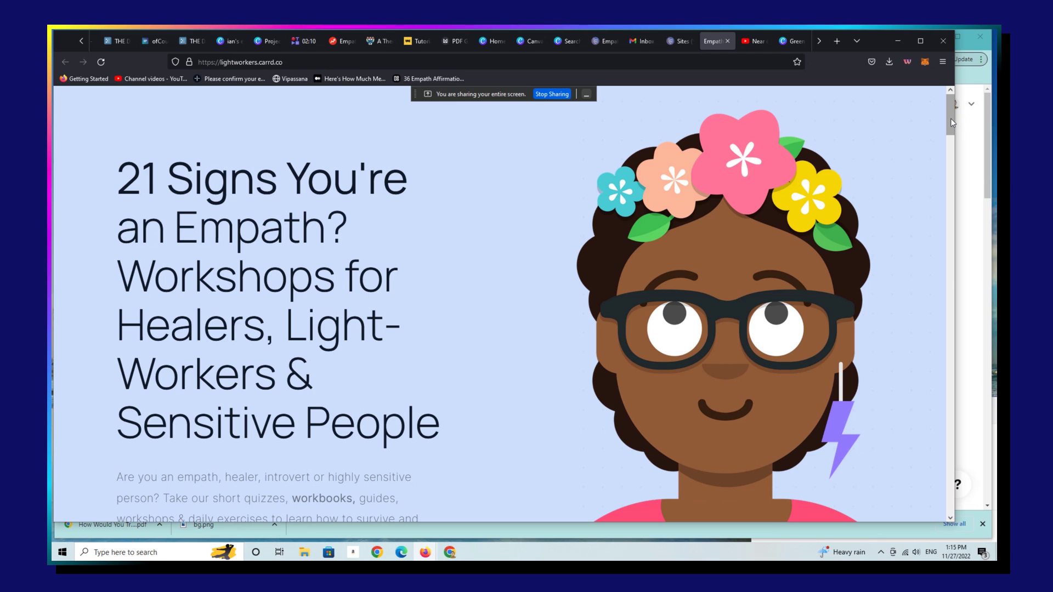
left_click_drag(952, 122, 951, 211)
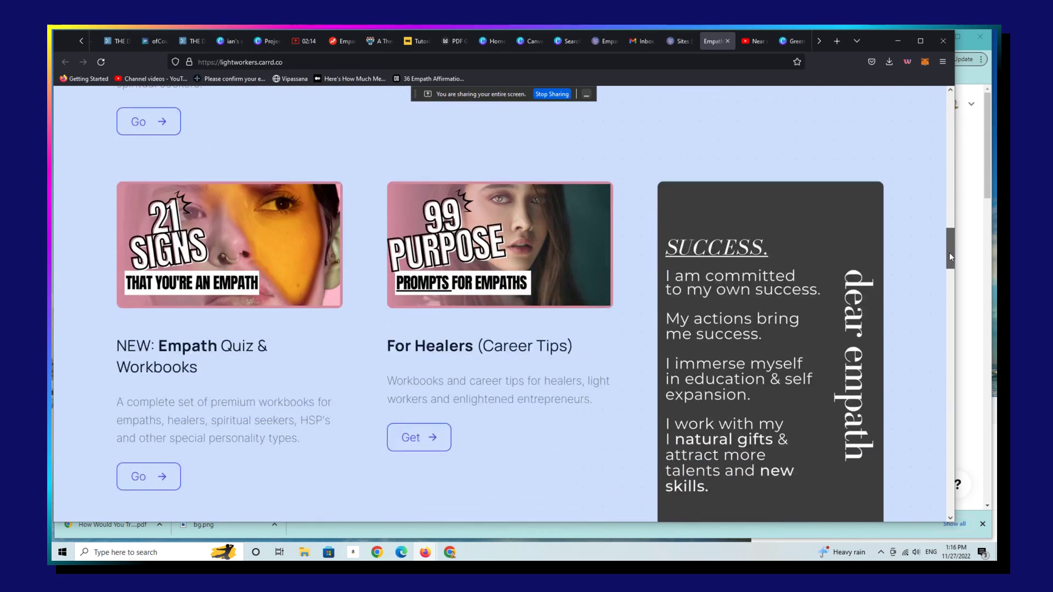
left_click_drag(950, 212, 948, 277)
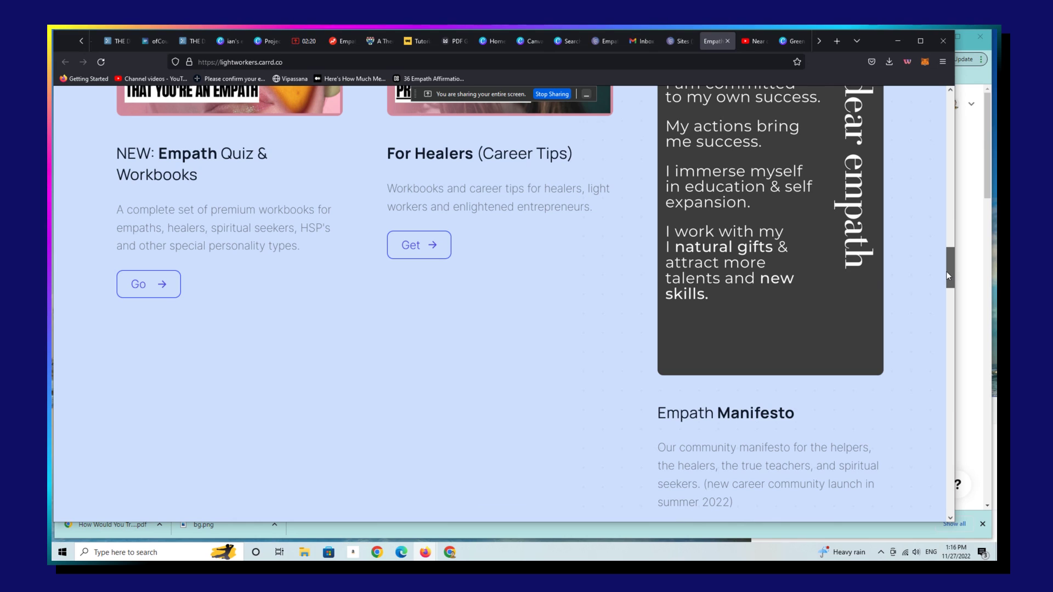
left_click_drag(946, 274, 944, 283)
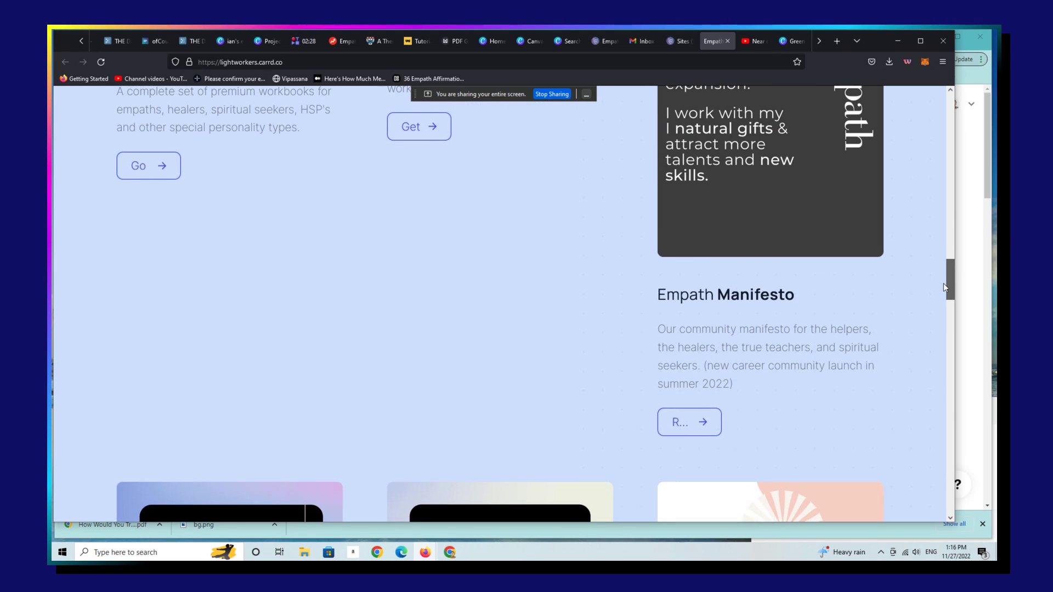
left_click_drag(944, 284, 944, 302)
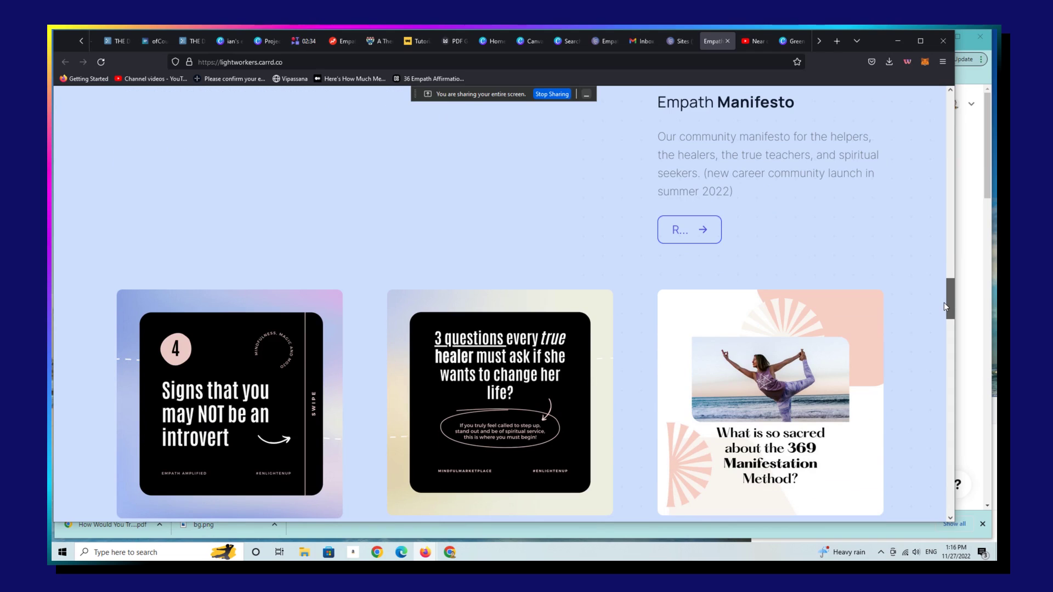
mouse_move(943, 302)
left_mouse_down()
mouse_move(937, 370)
mouse_move(937, 216)
left_mouse_up()
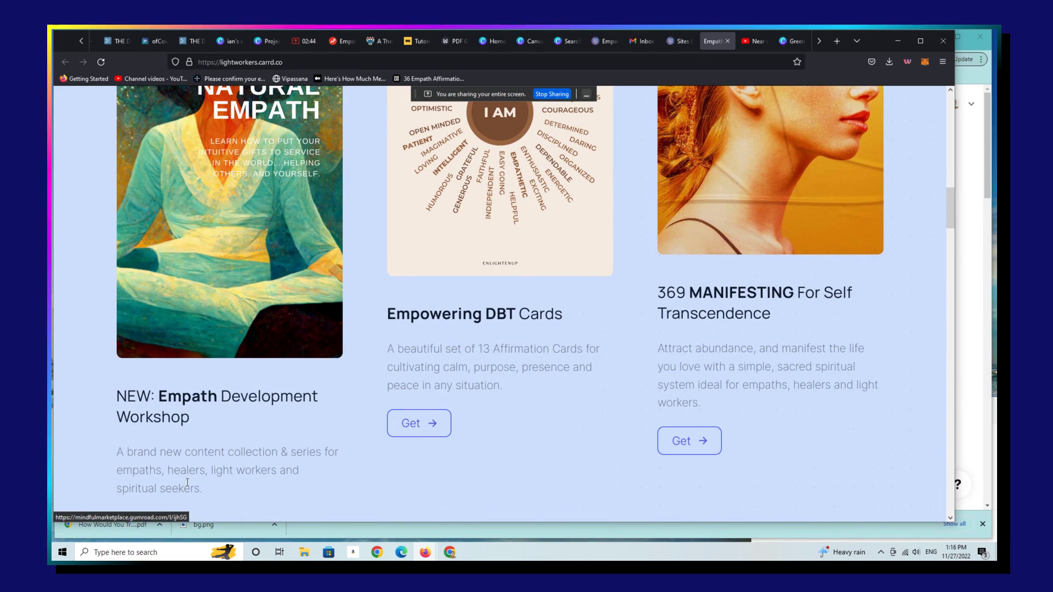
scroll(948, 222, "down", 2)
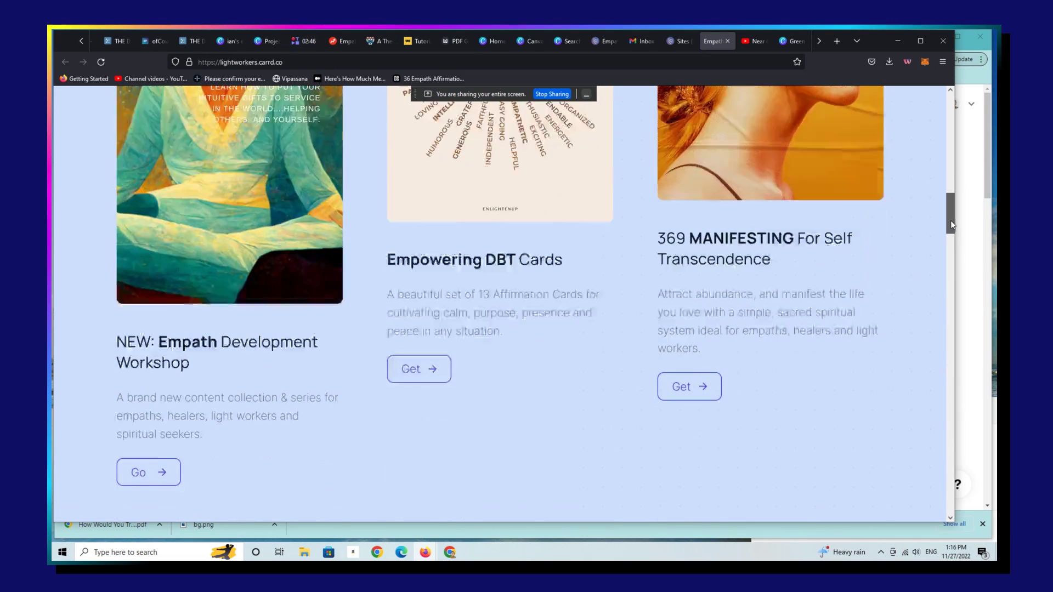
View the Empaths Survival Guide BUNDLE and 369 MANIFESTING Gumroad pages, returning to lightworkers each time
left_click(155, 420)
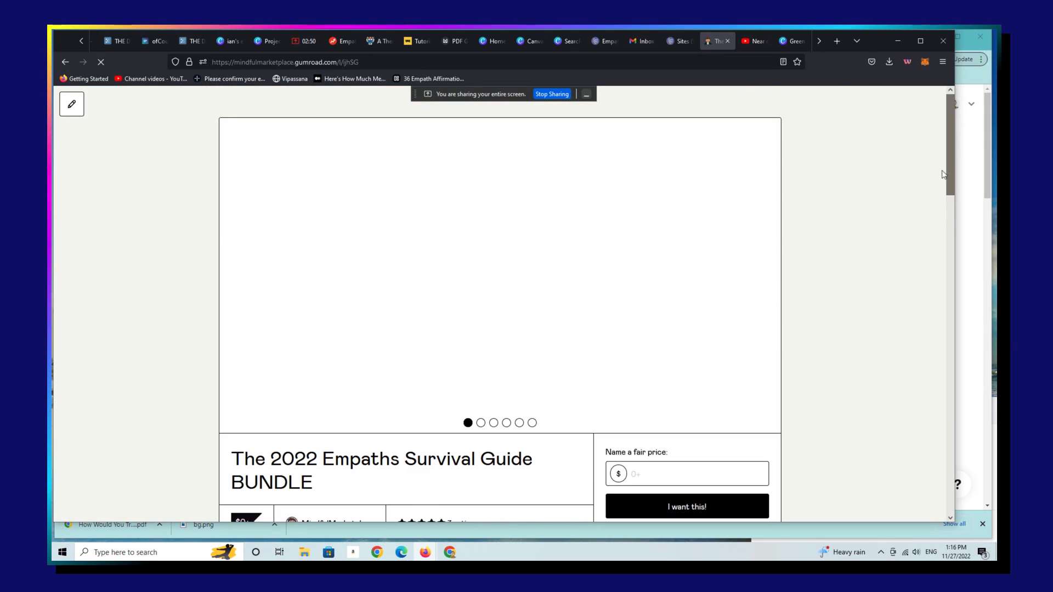
scroll(953, 245, "down", 4)
scroll(953, 244, "down", 10)
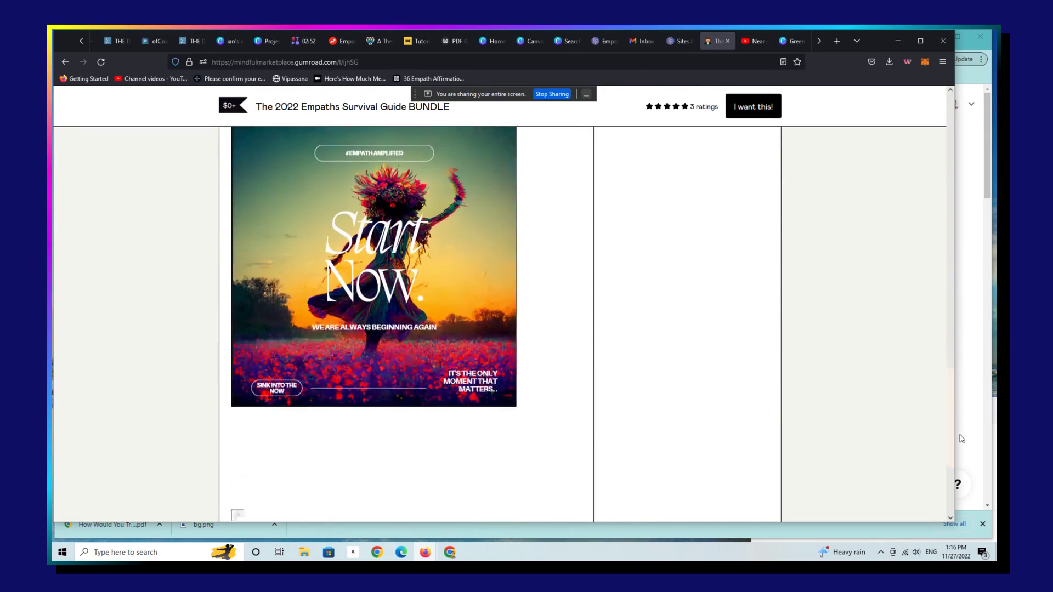
scroll(953, 244, "up", 15)
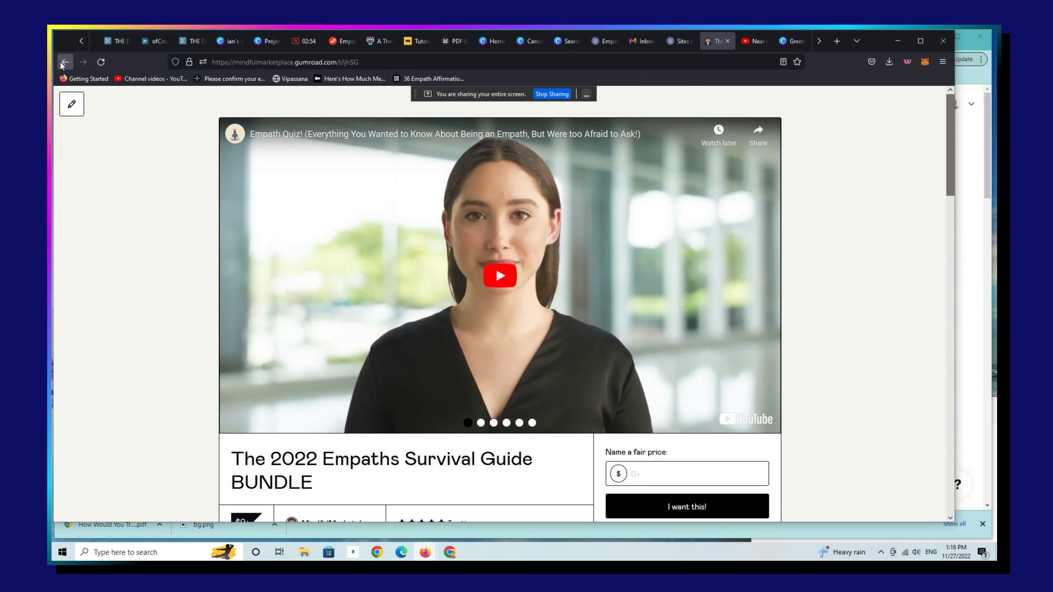
left_click(65, 62)
left_click(423, 315)
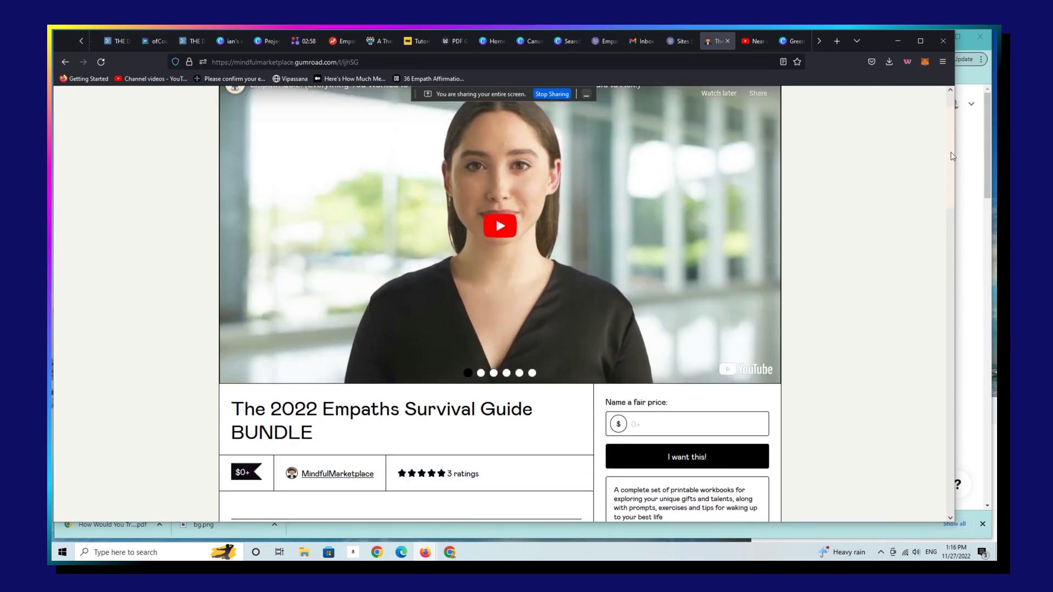
scroll(953, 202, "down", 5)
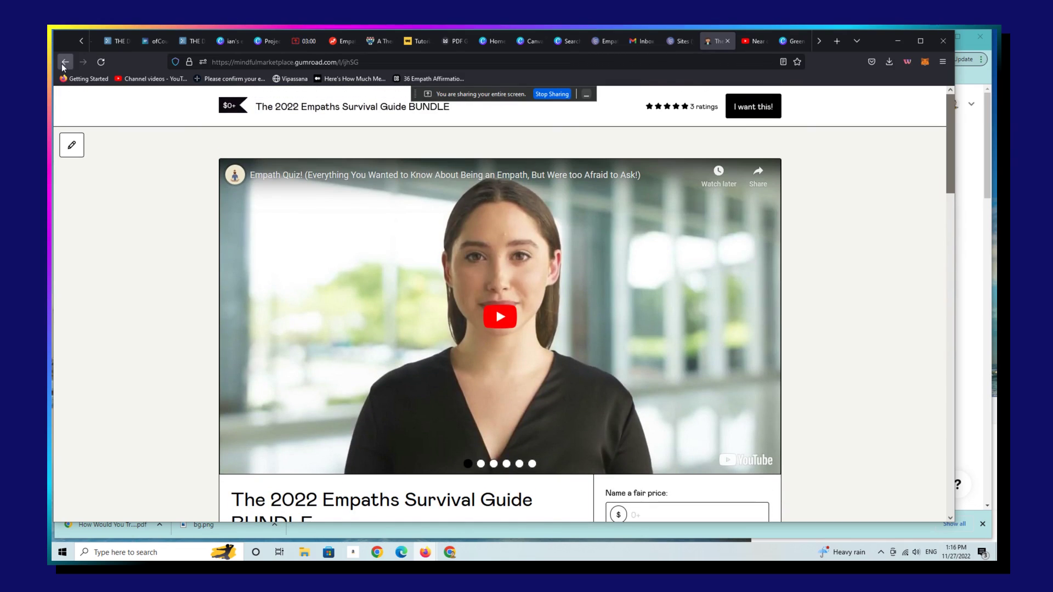
key("alt+Left")
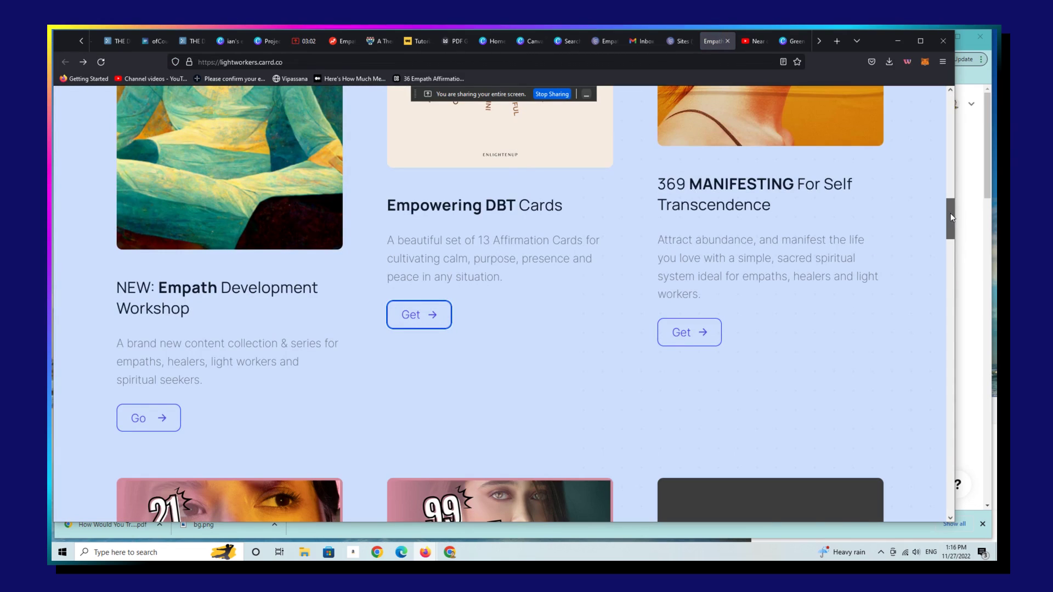
scroll(950, 218, "down", 2)
left_click(702, 245)
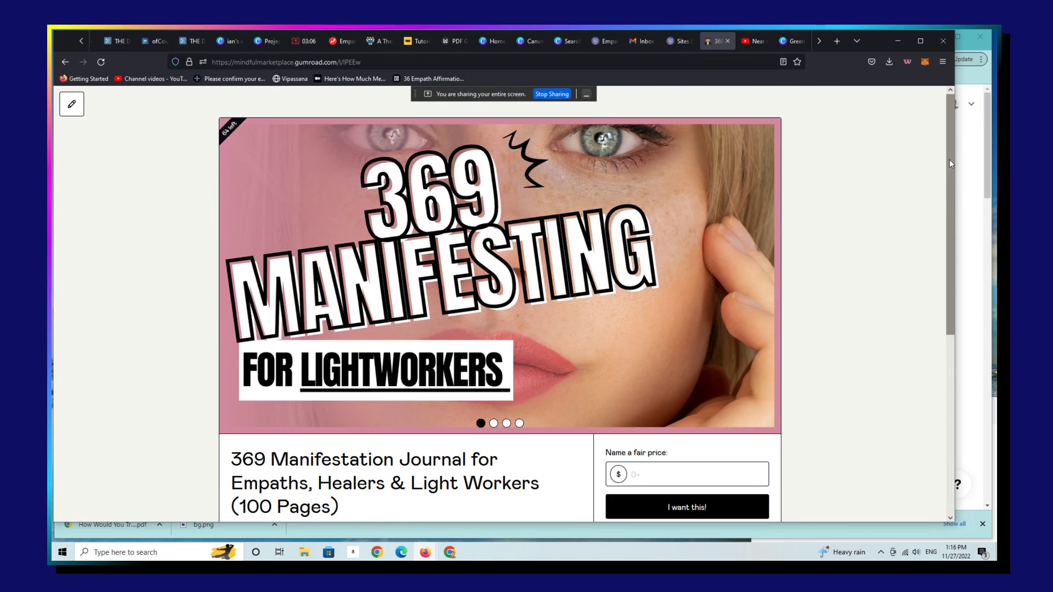
scroll(950, 294, "down", 5)
scroll(951, 294, "up", 5)
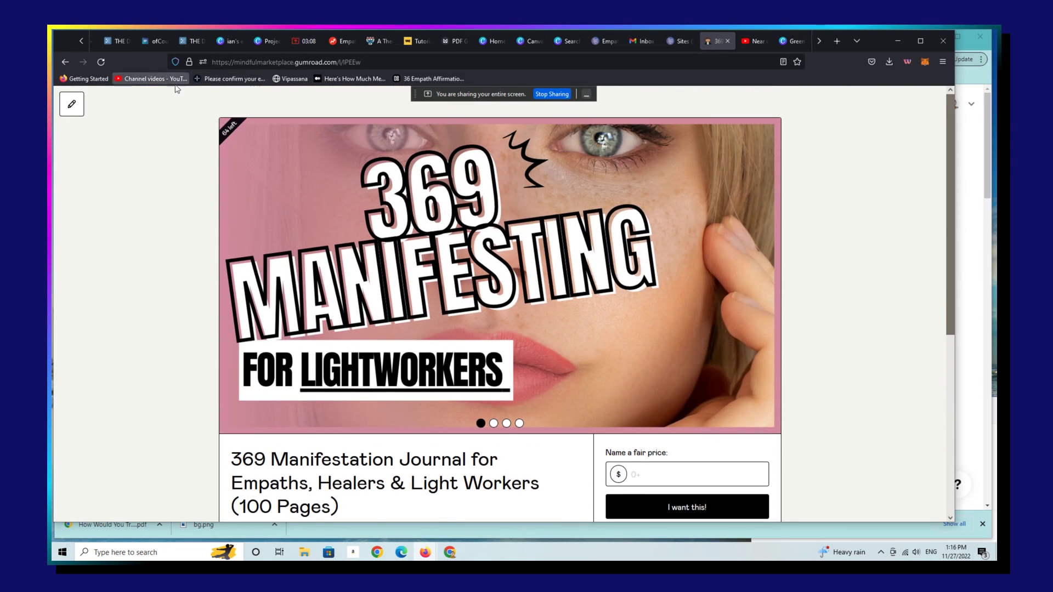
left_click(65, 62)
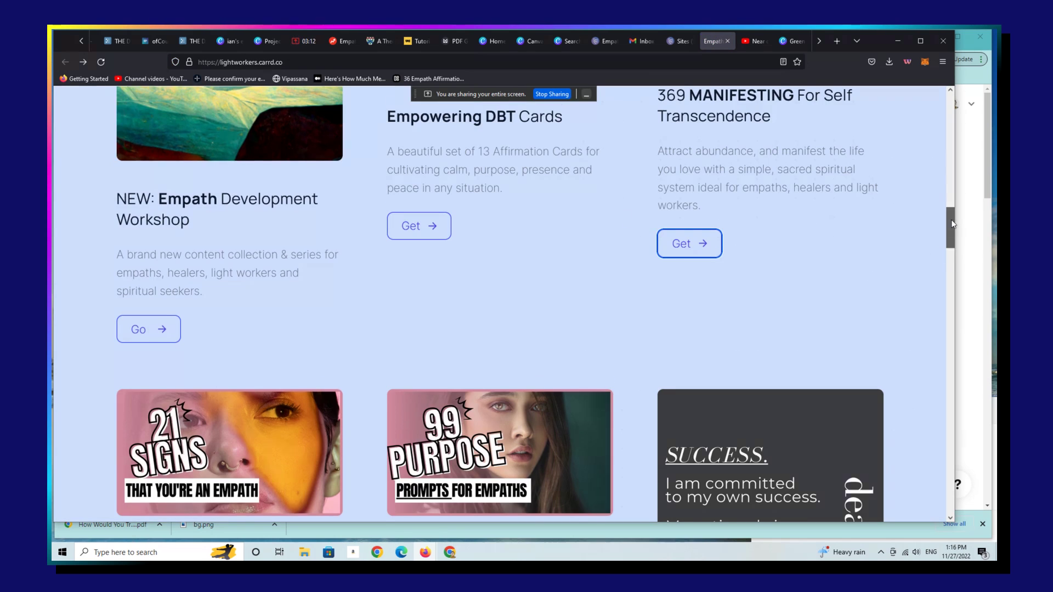
left_click_drag(951, 223, 936, 389)
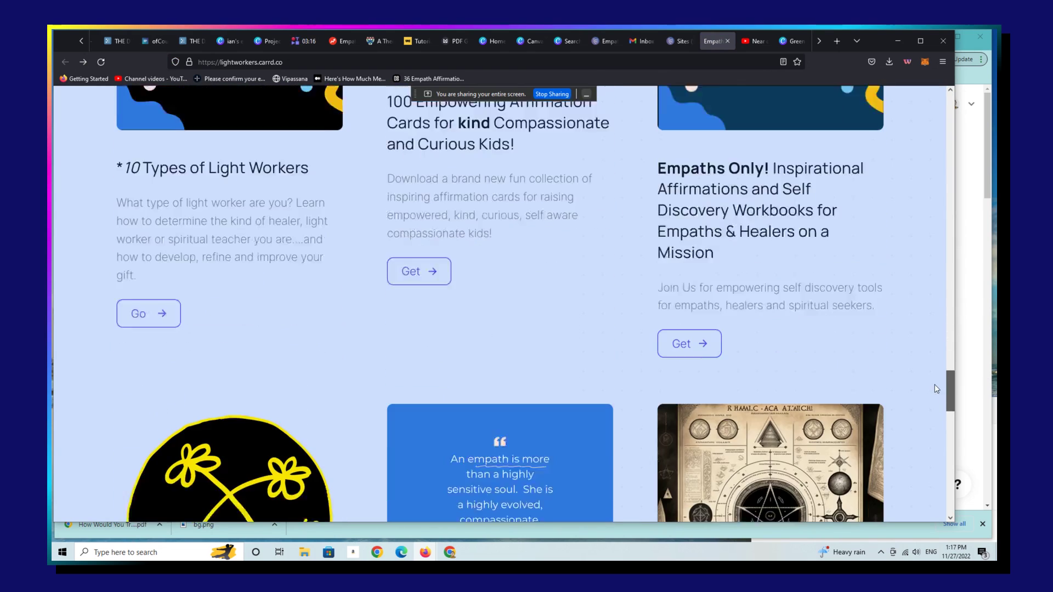
left_click_drag(935, 388, 913, 469)
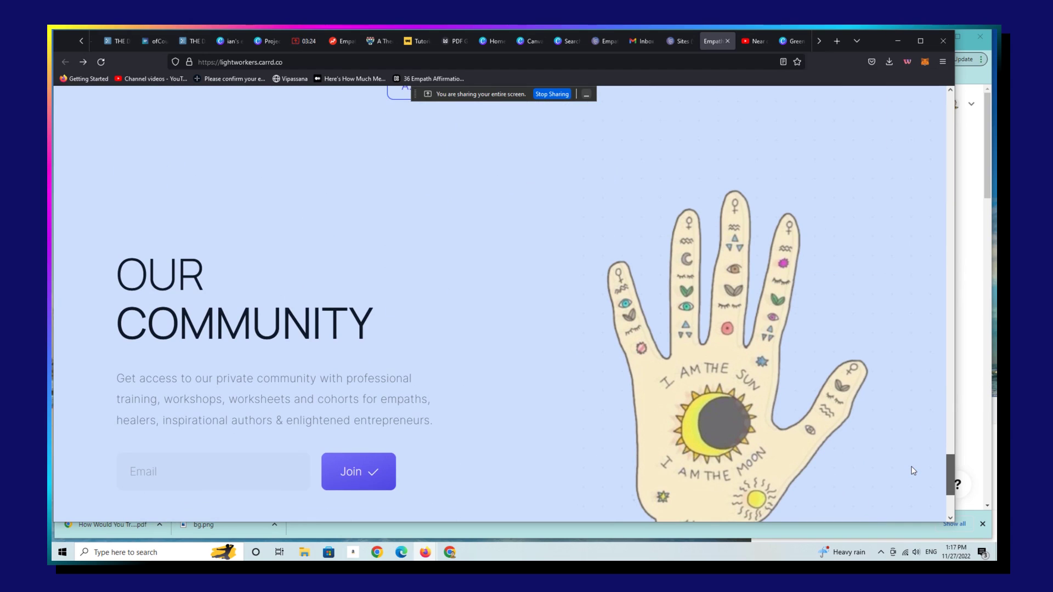
scroll(909, 475, "down", 2)
scroll(908, 461, "up", 3)
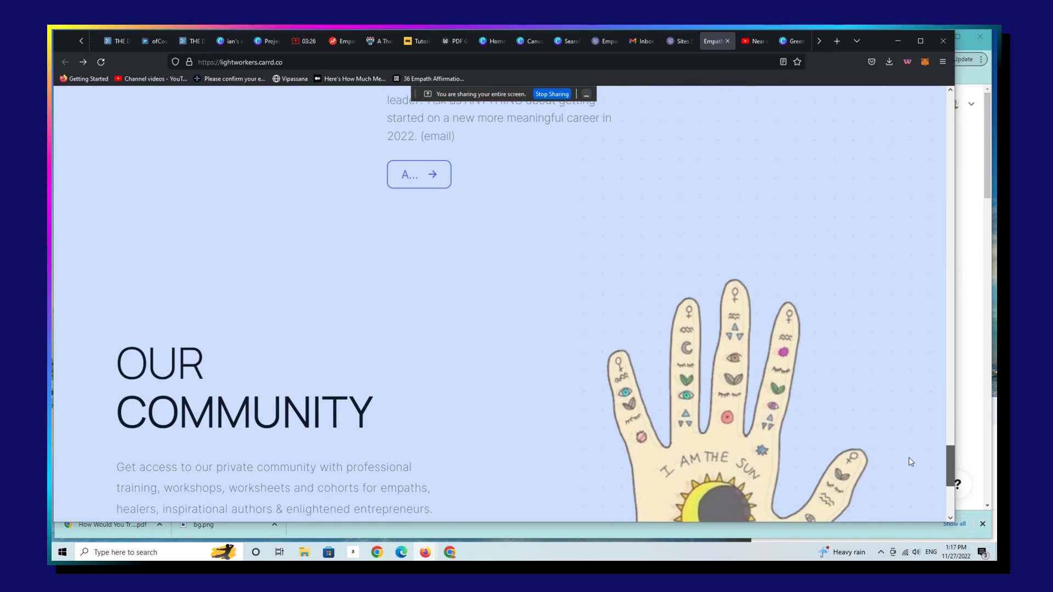
Scroll the Empath page down to OUR COMMUNITY, then return to the Carrd Sites dashboard
left_click(682, 42)
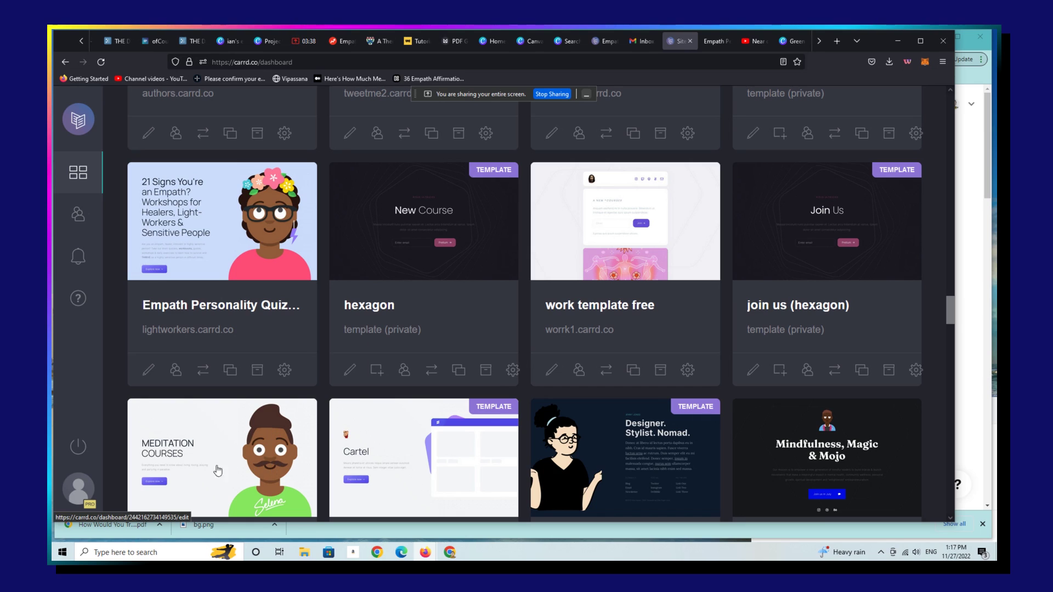
left_click_drag(950, 314, 946, 213)
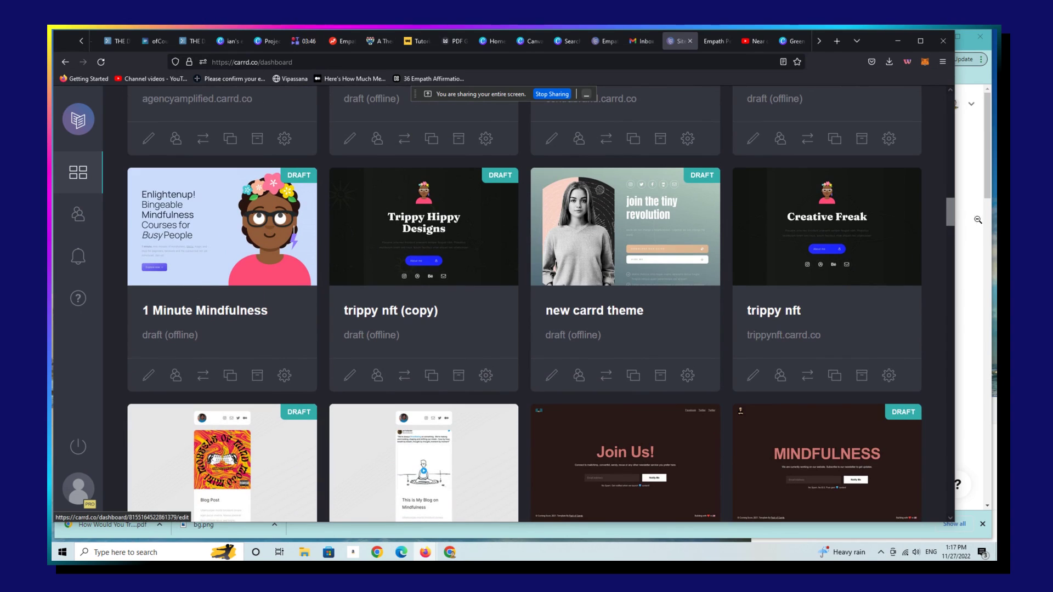
left_click_drag(949, 213, 947, 302)
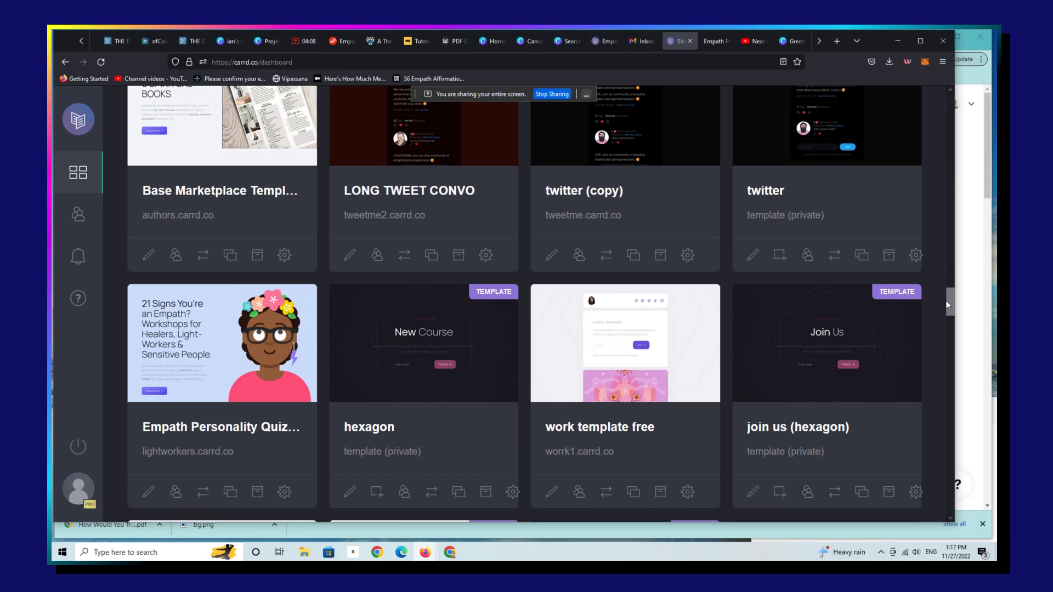
mouse_move(950, 306)
left_mouse_down()
mouse_move(949, 298)
mouse_move(949, 319)
left_mouse_up()
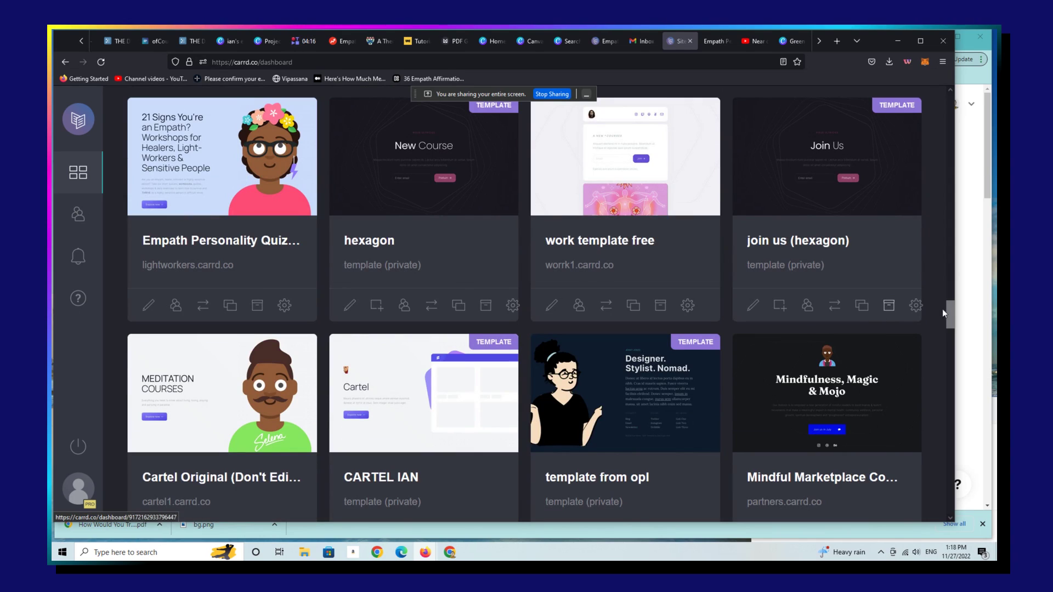
left_click_drag(951, 319, 946, 279)
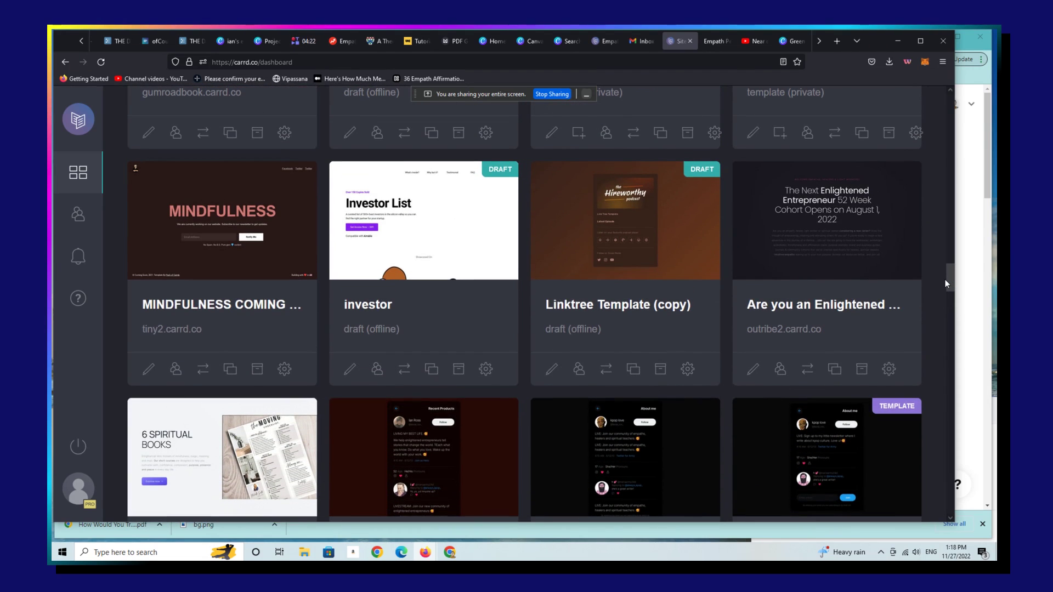
left_click_drag(944, 279, 938, 200)
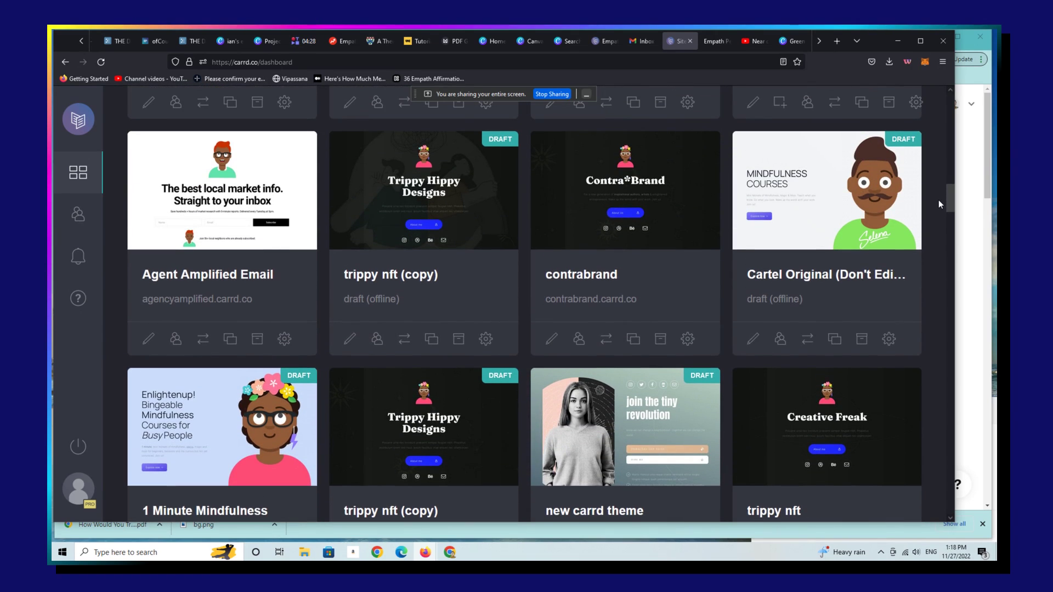
left_click_drag(939, 200, 942, 170)
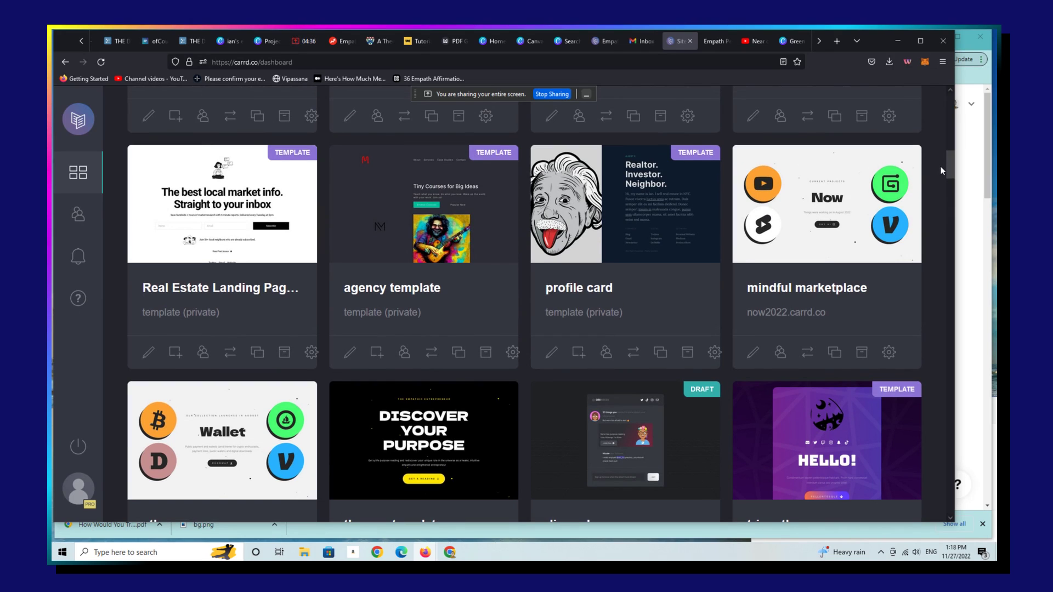
left_click_drag(942, 170, 941, 156)
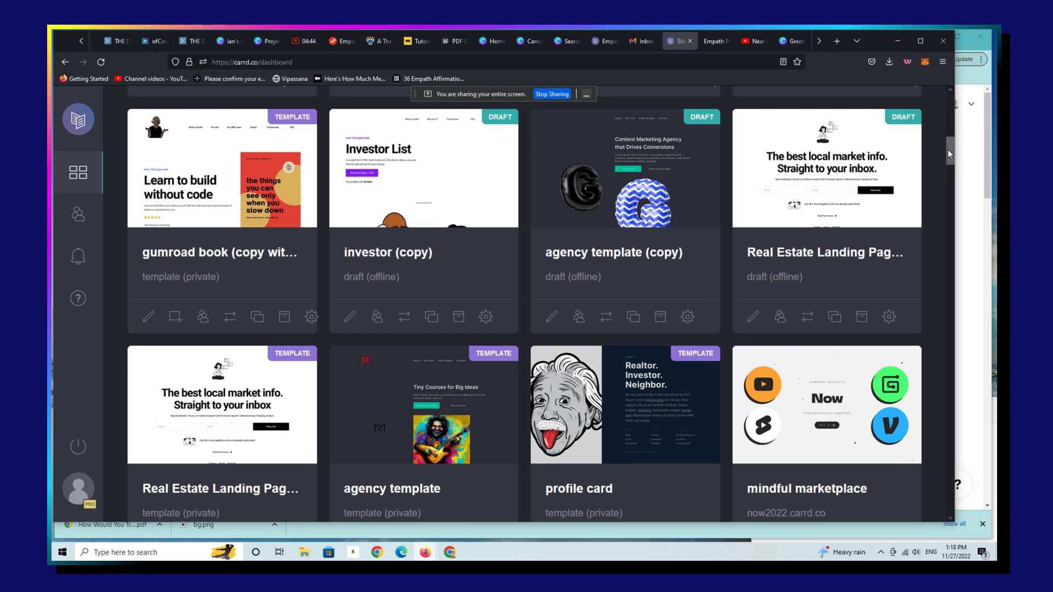
left_click_drag(948, 149, 947, 133)
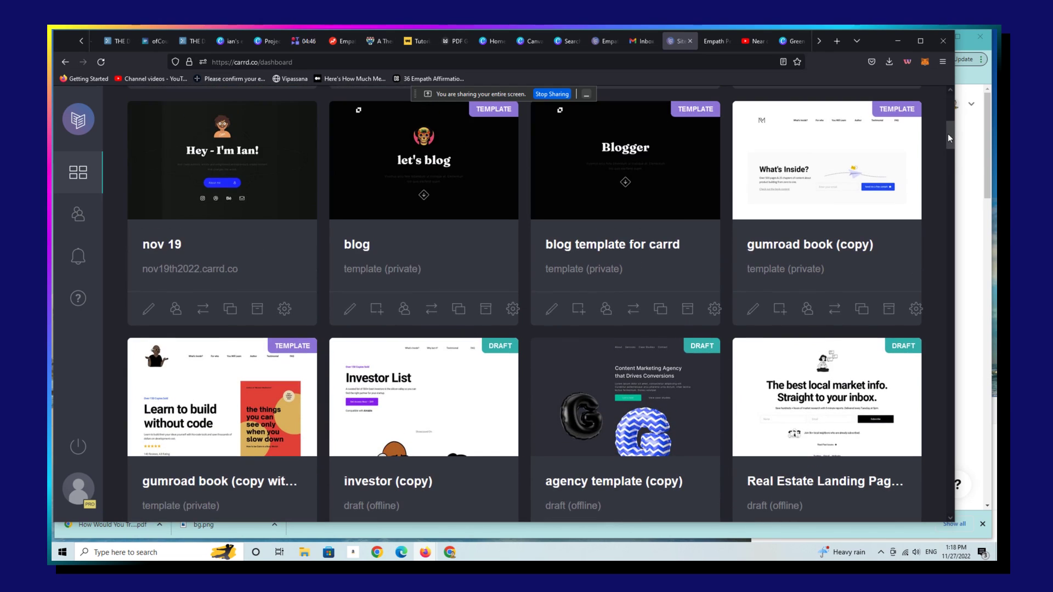
left_click_drag(947, 133, 949, 126)
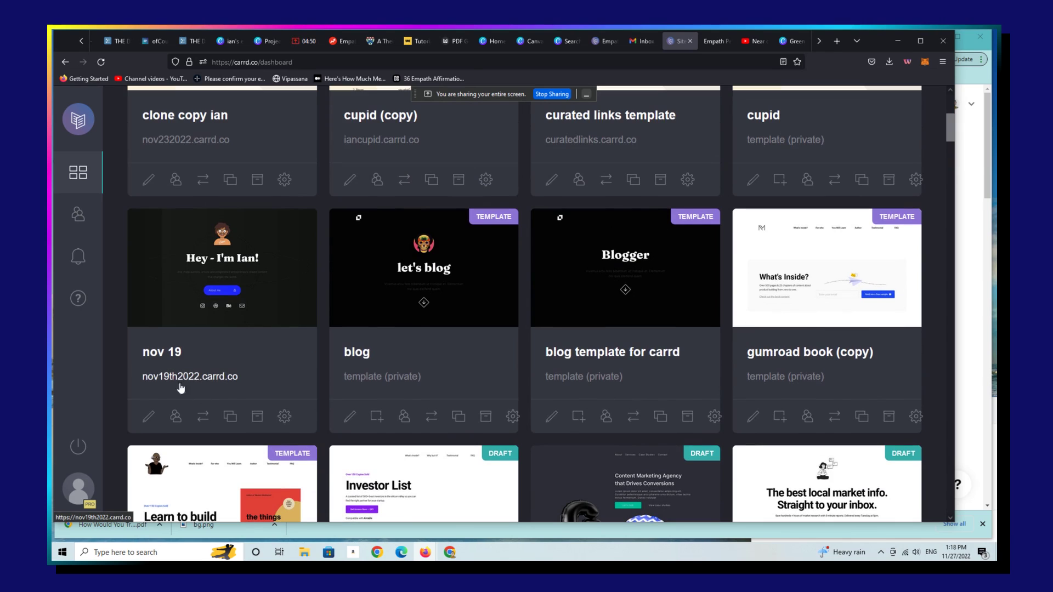
Scroll My Sites up to the nov 19 card and open nov19th2022.carrd.co
left_click(215, 376)
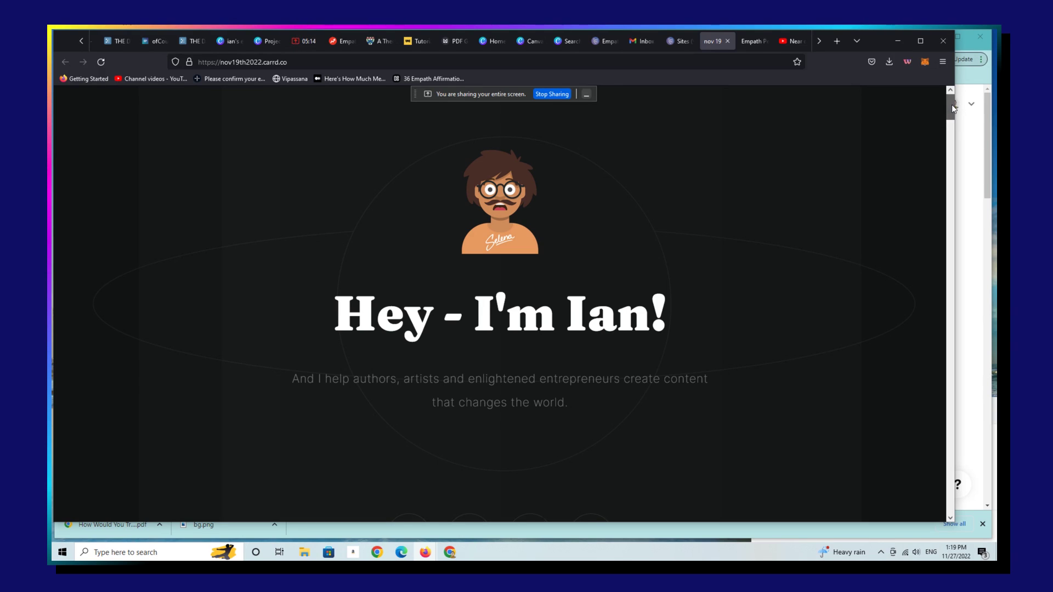
left_click_drag(952, 105, 951, 109)
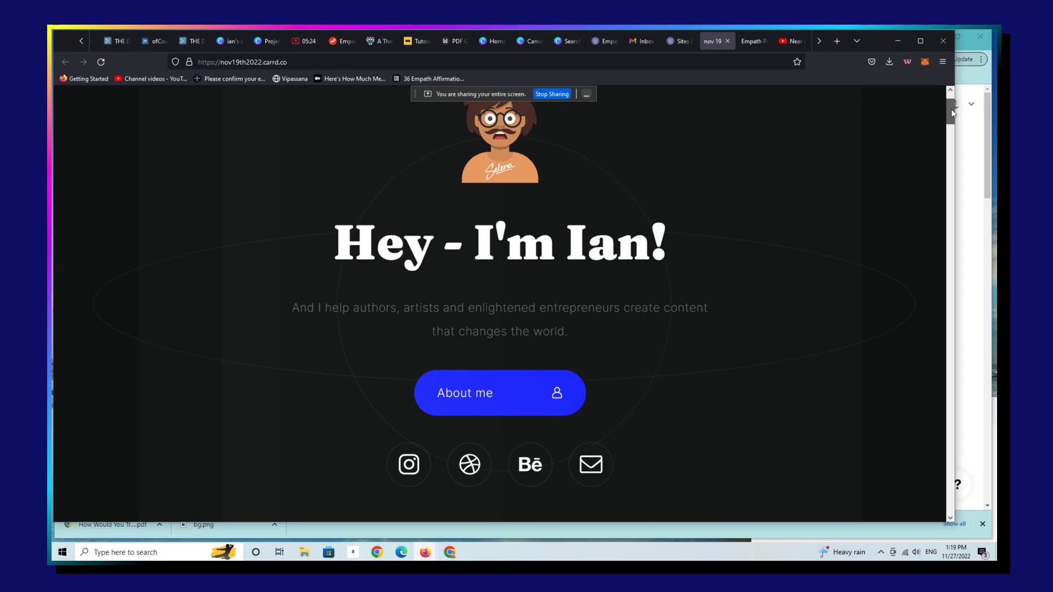
left_click_drag(951, 109, 896, 362)
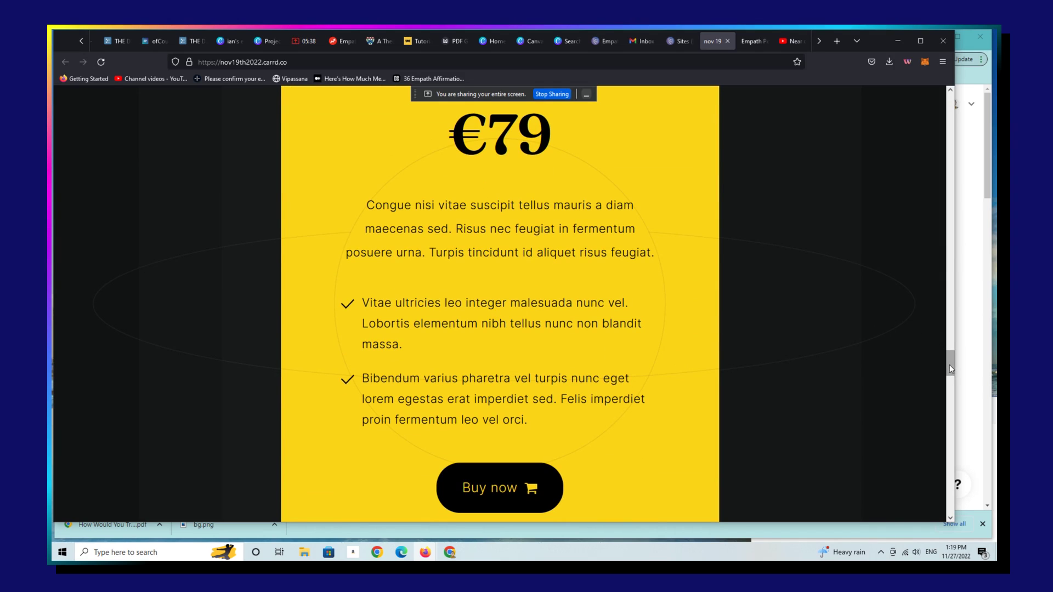
scroll(949, 368, "down", 5)
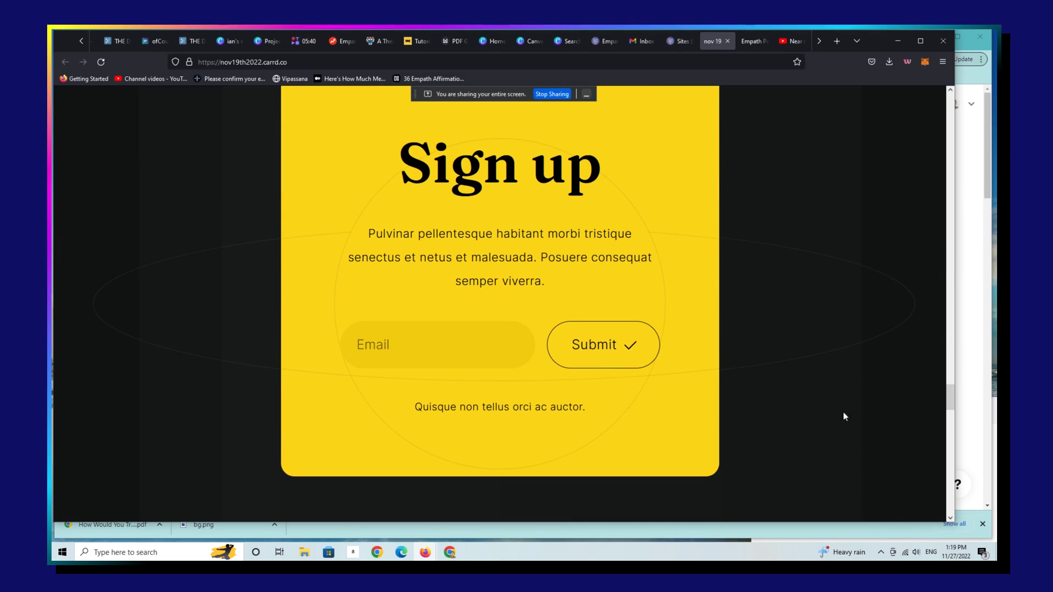
scroll(949, 384, "up", 3)
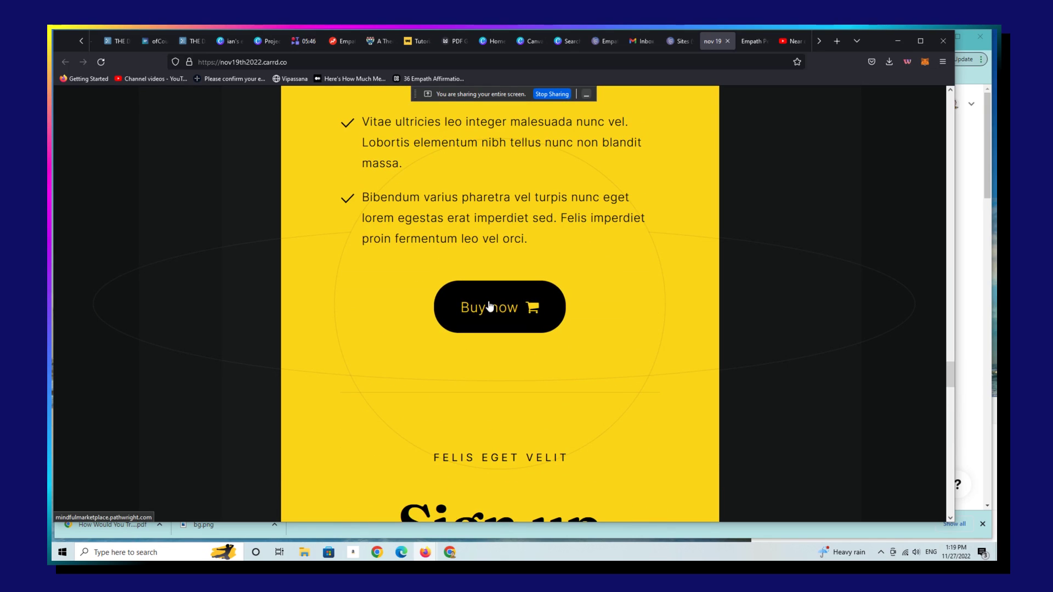
Follow the €79 offer's purchase link, then return to the Carrd sites dashboard
left_click(489, 307)
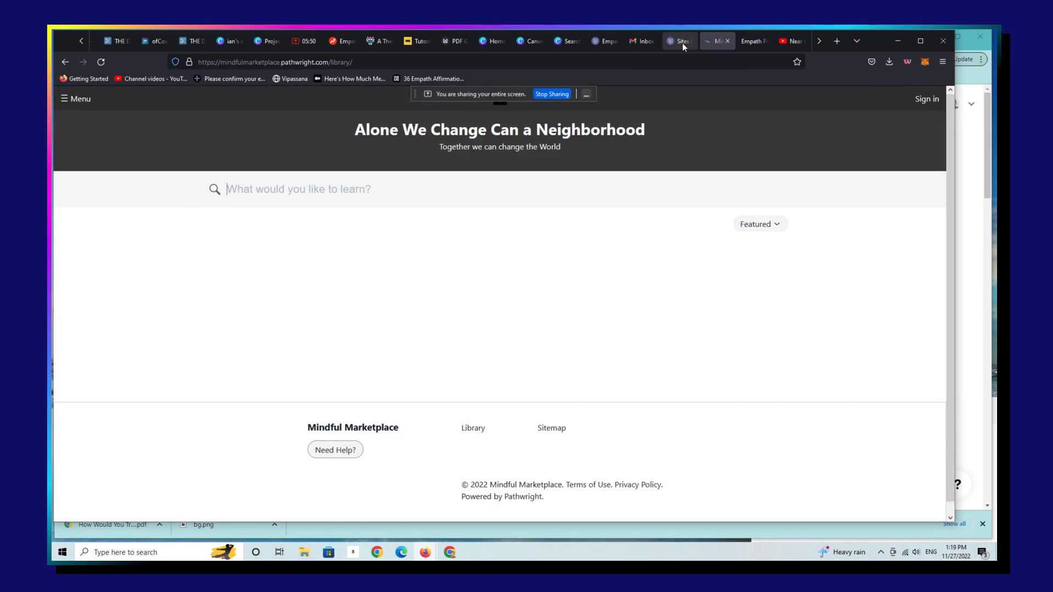
left_click(682, 43)
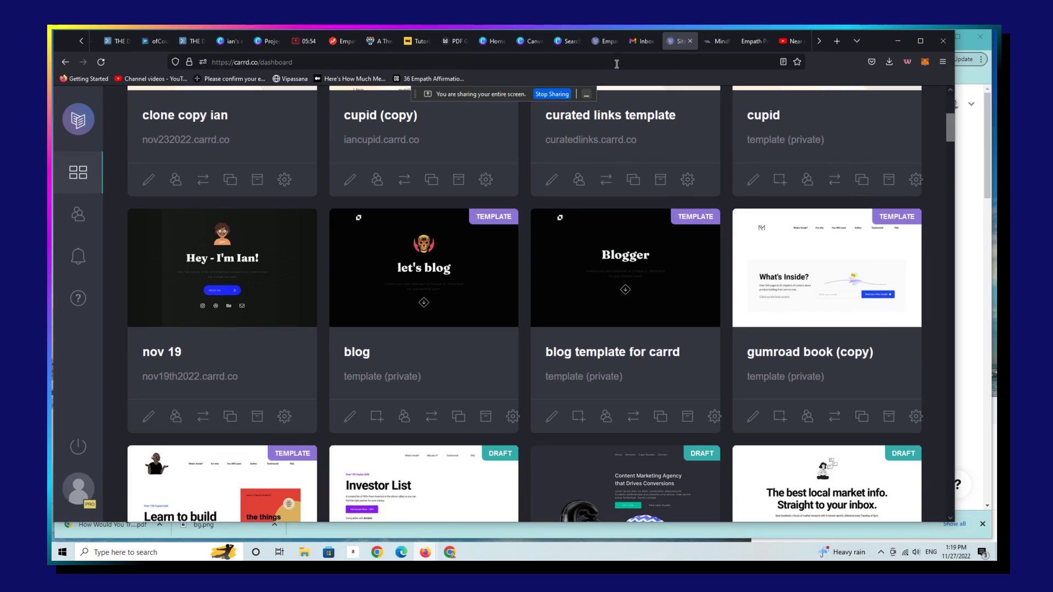
mouse_move(948, 125)
left_mouse_down()
mouse_move(933, 318)
mouse_move(947, 89)
mouse_move(945, 125)
left_mouse_up()
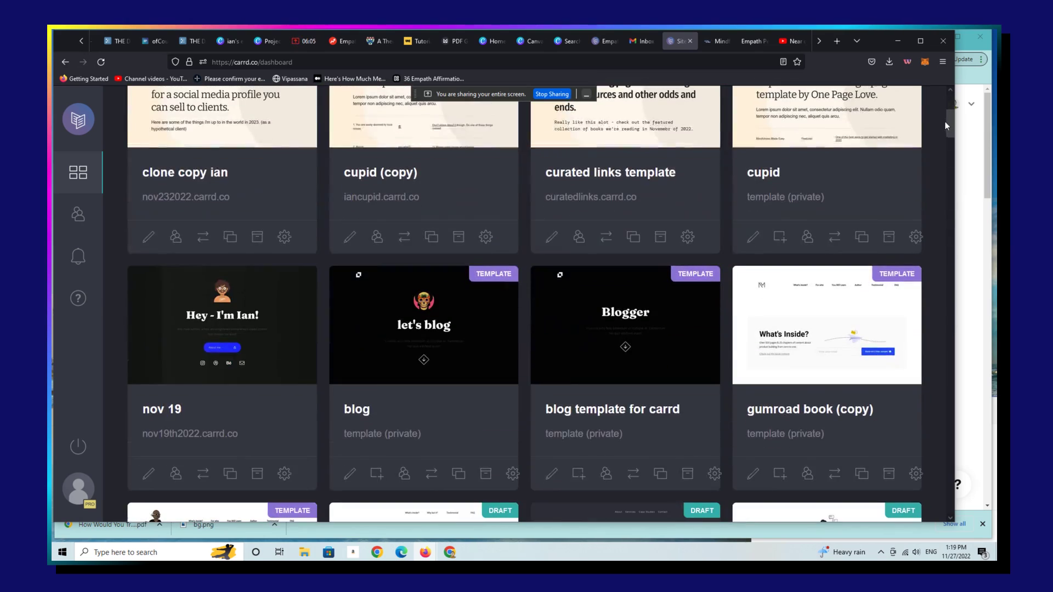
Reopen nov19th2022.carrd.co and scroll through Portfolio, €79 pricing and Sign up, then back up
left_click(210, 434)
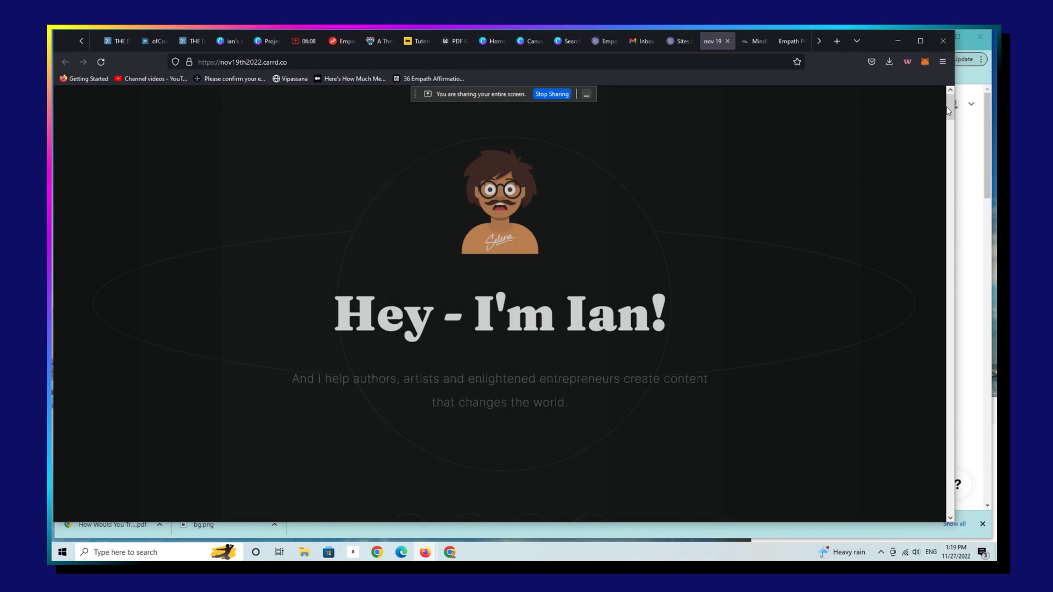
left_click_drag(949, 105, 930, 191)
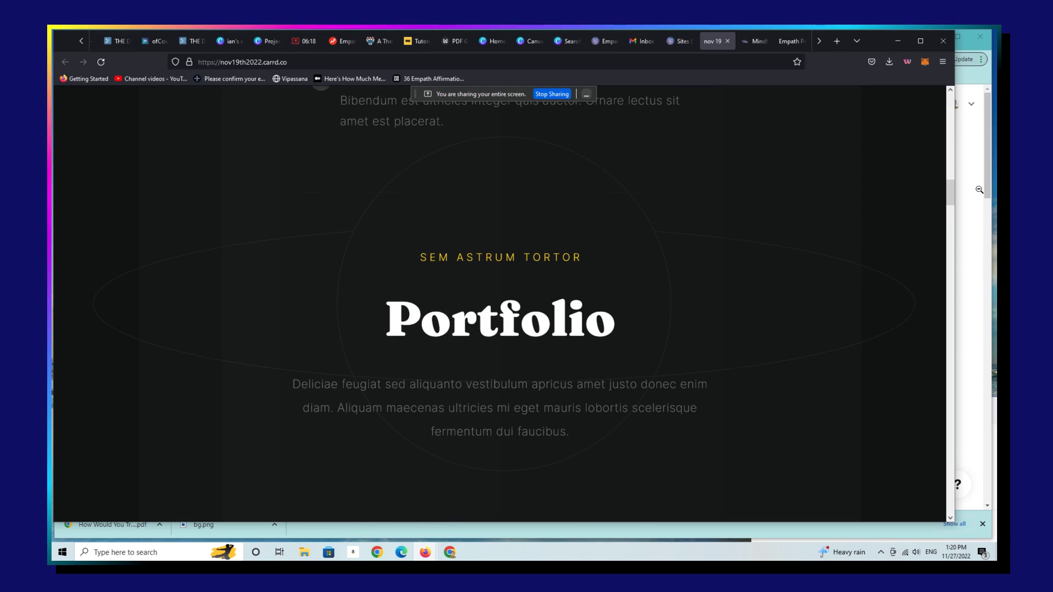
left_click_drag(949, 191, 917, 355)
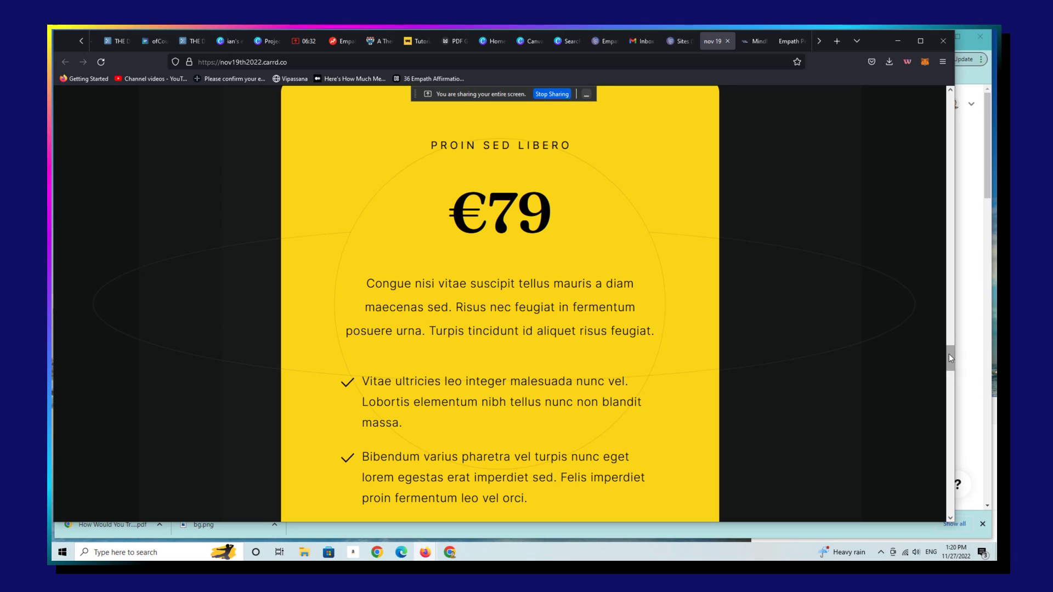
left_click_drag(950, 357, 952, 364)
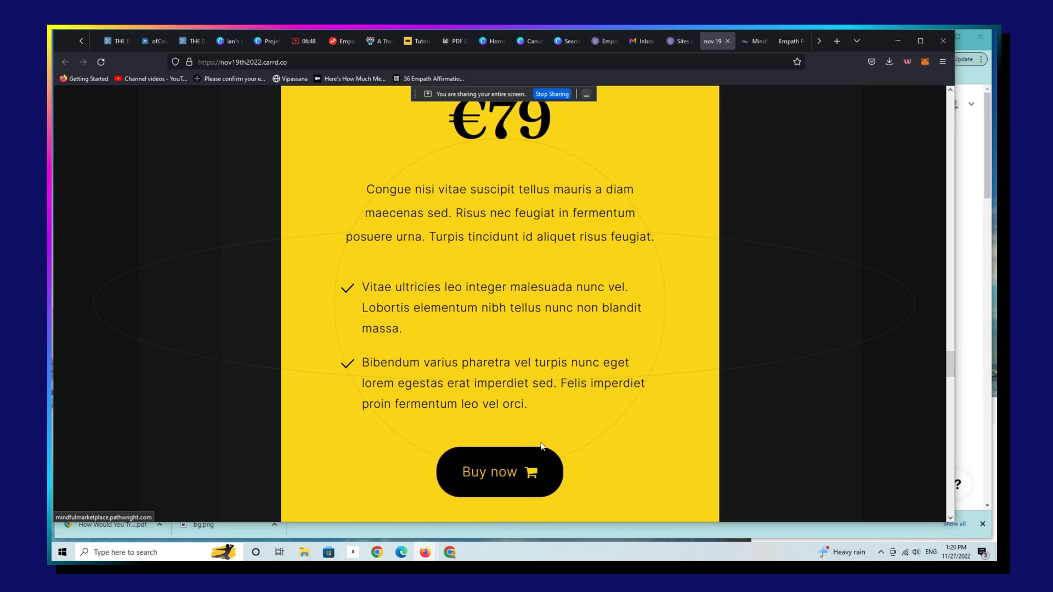
left_click_drag(951, 371, 951, 394)
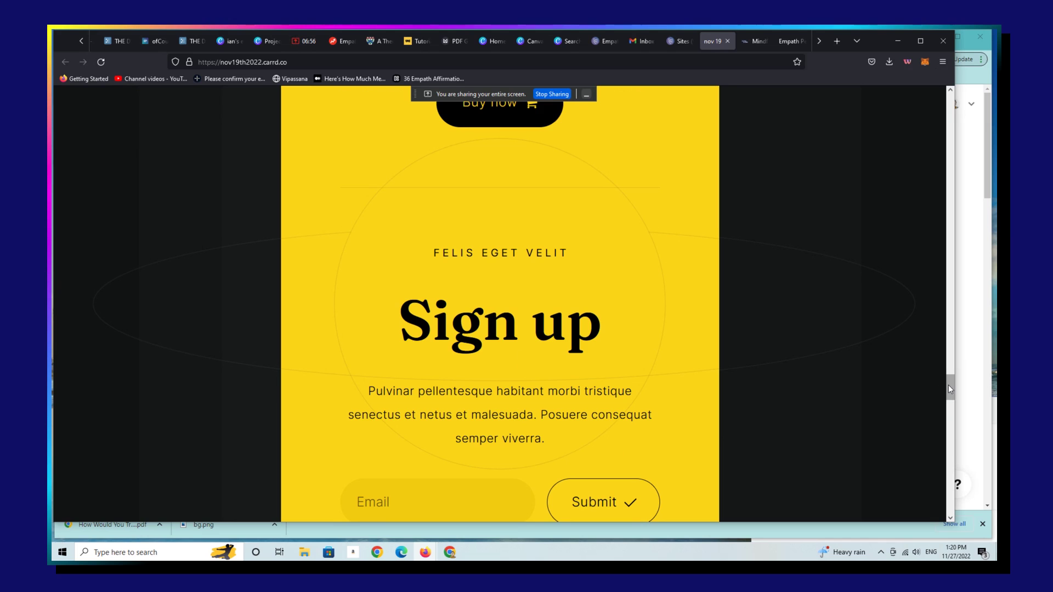
mouse_move(950, 389)
left_mouse_down()
mouse_move(947, 462)
mouse_move(955, 225)
left_mouse_up()
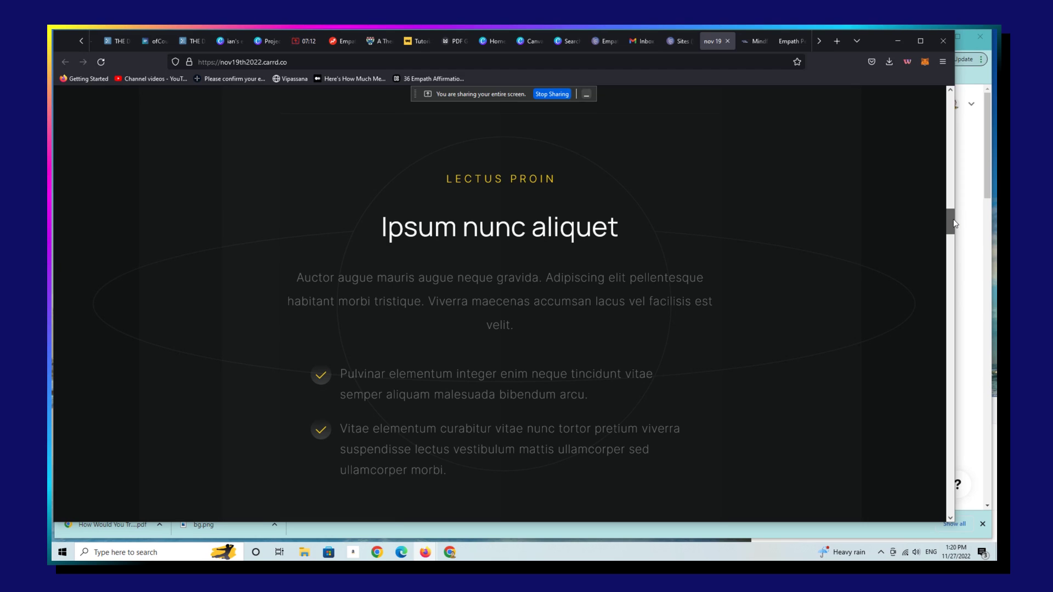
left_click_drag(954, 224, 961, 132)
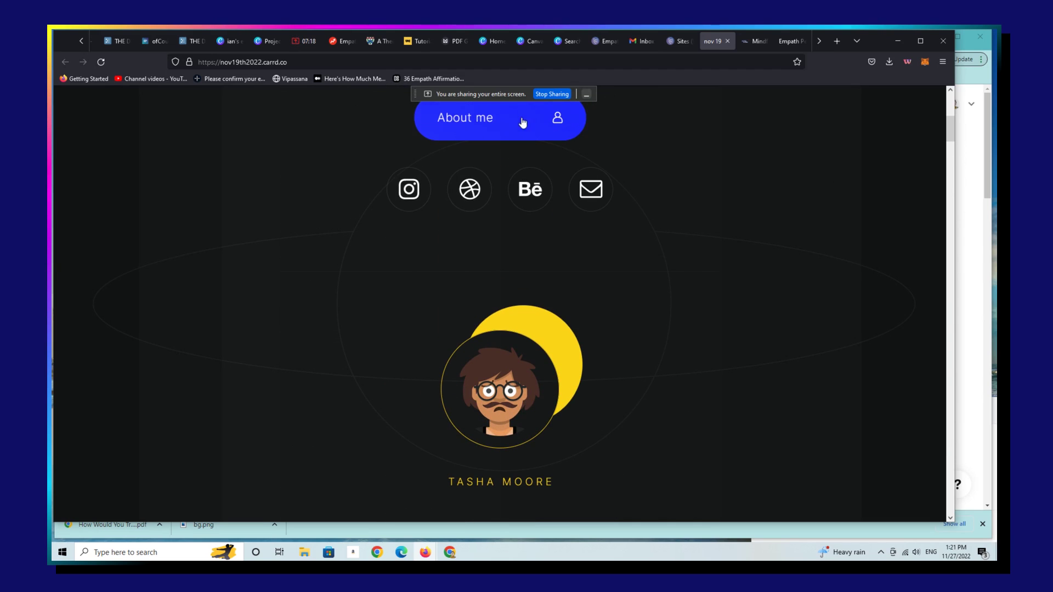
Jump to the #about section, scroll through it, then return to the Carrd sites dashboard
left_click(554, 123)
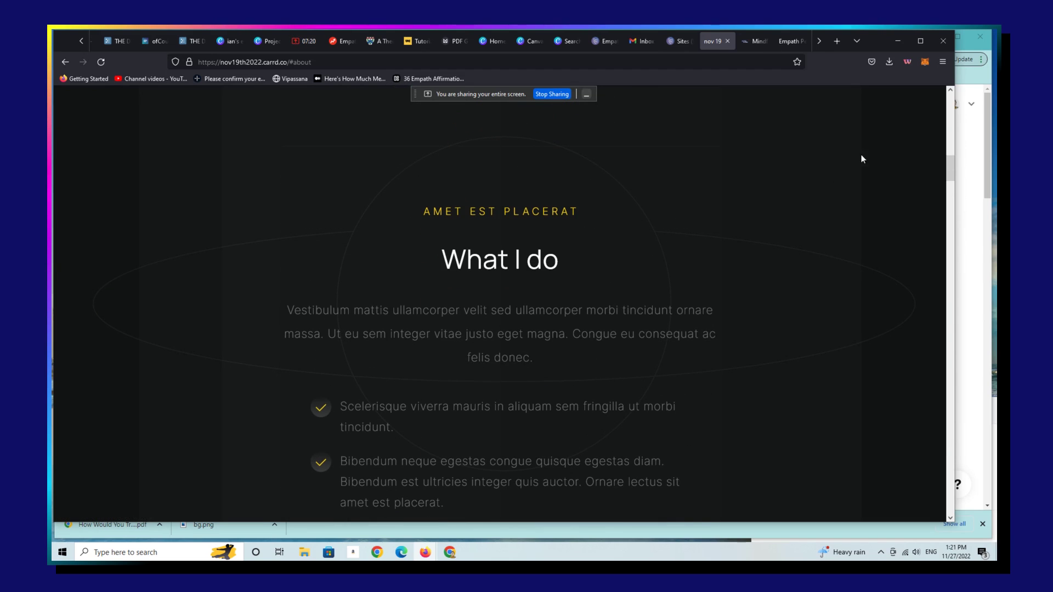
left_click_drag(953, 167, 926, 387)
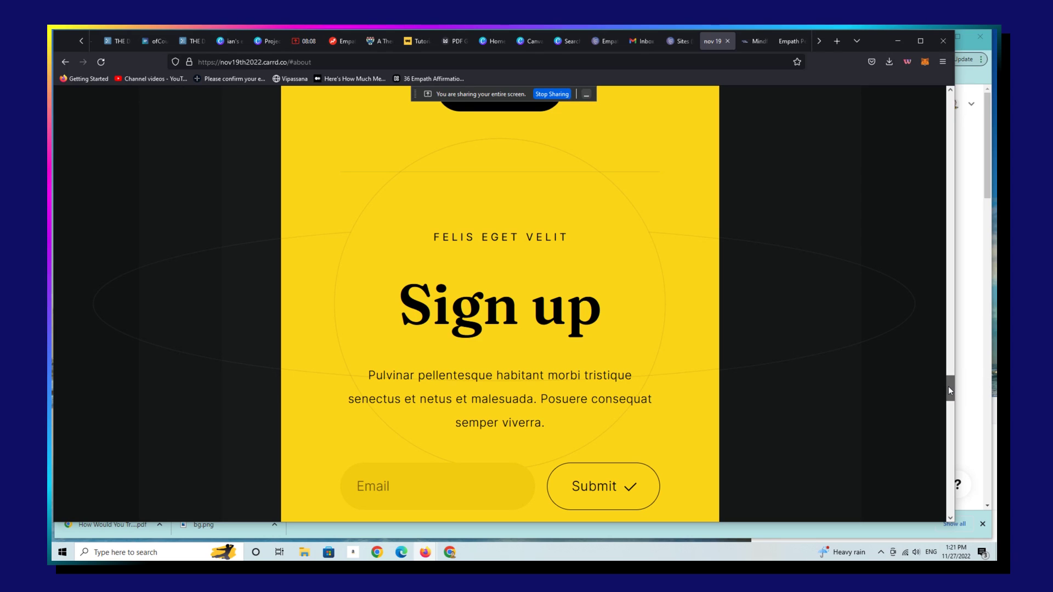
left_click_drag(948, 385, 810, 69)
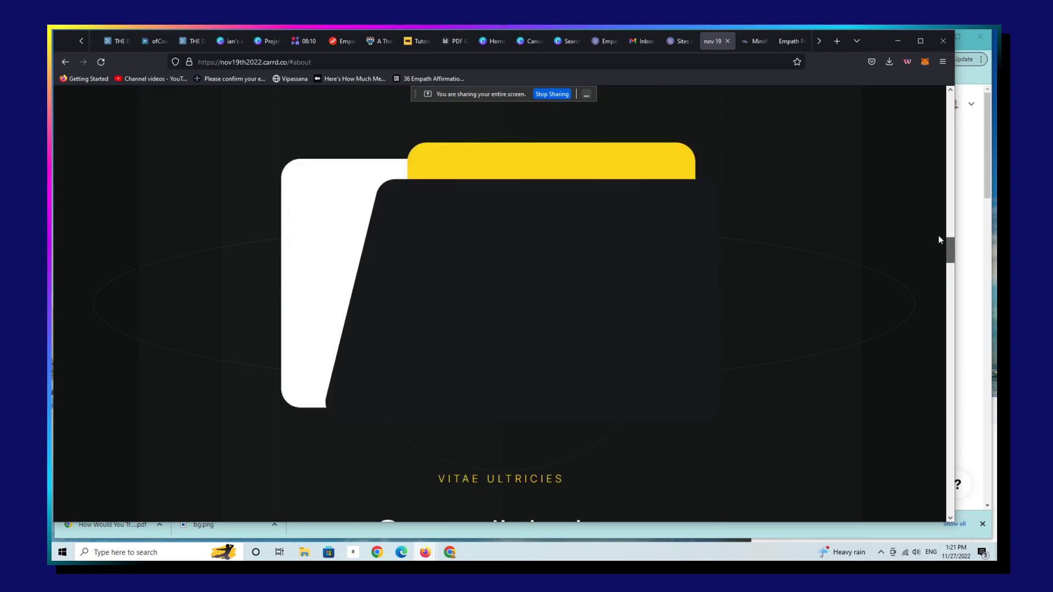
left_click(682, 42)
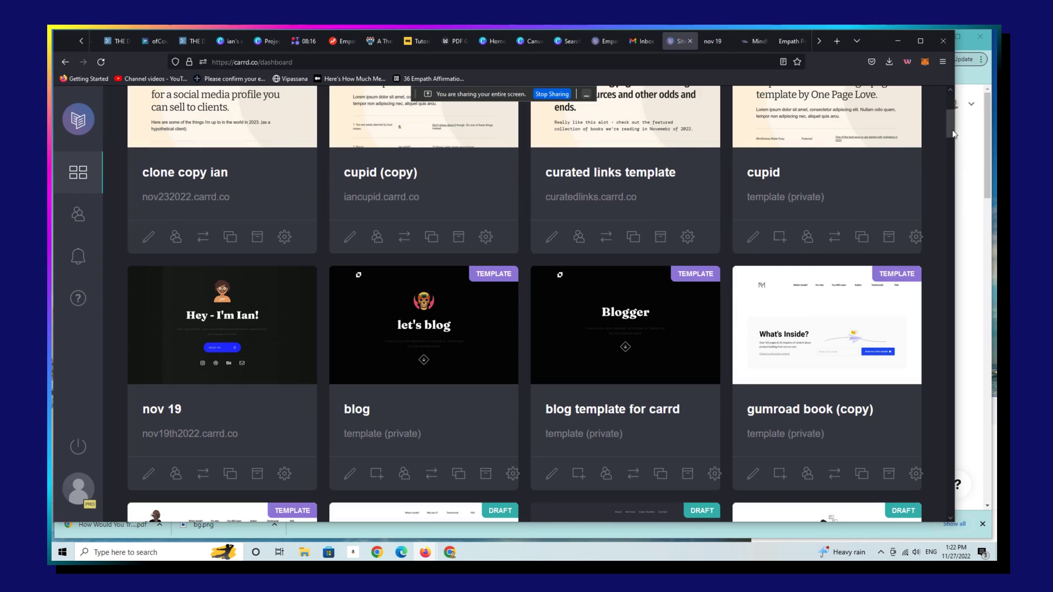
left_click_drag(953, 133, 948, 117)
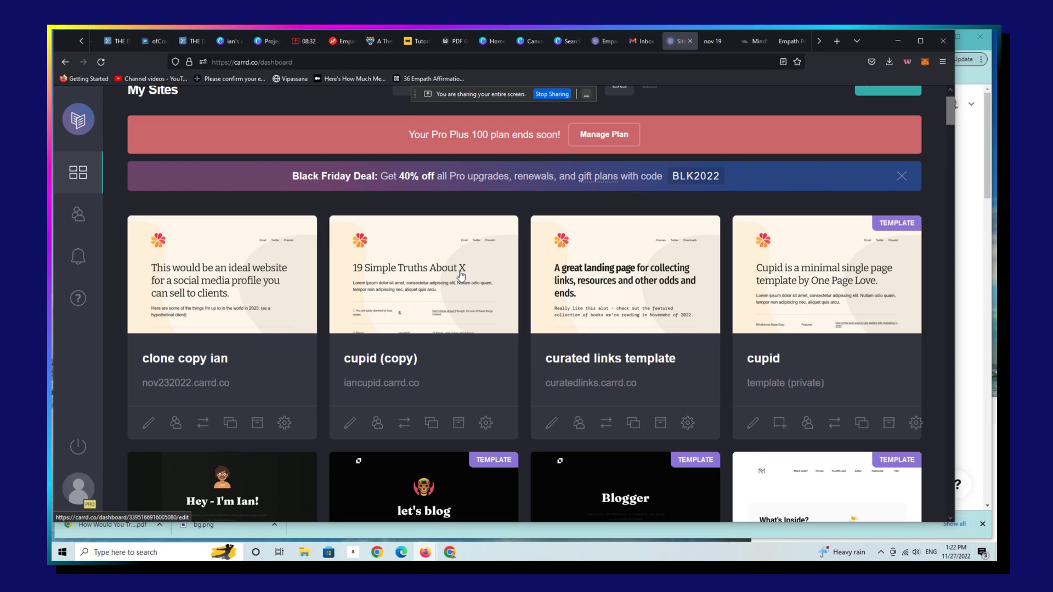
Open iancupid.carrd.co from the cupid (copy) card at the top of My Sites
left_click(408, 384)
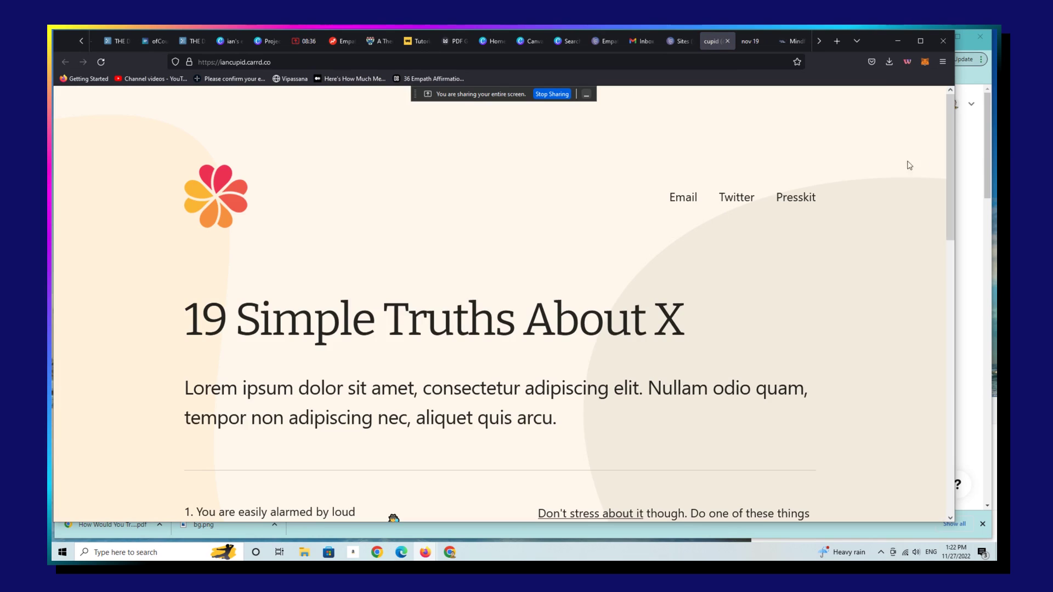
left_click_drag(947, 115, 928, 193)
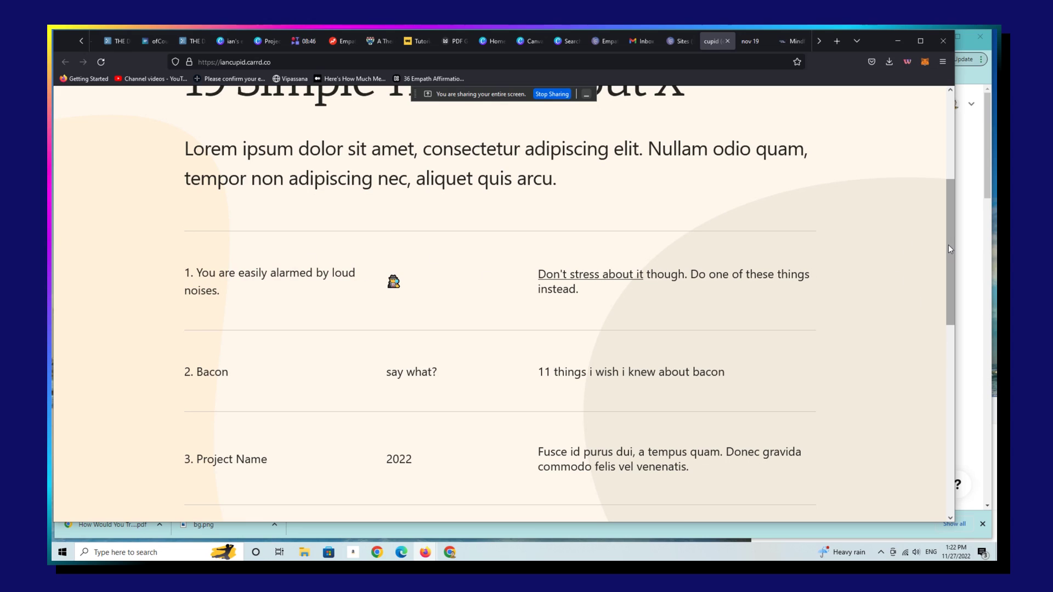
left_click_drag(948, 244, 942, 171)
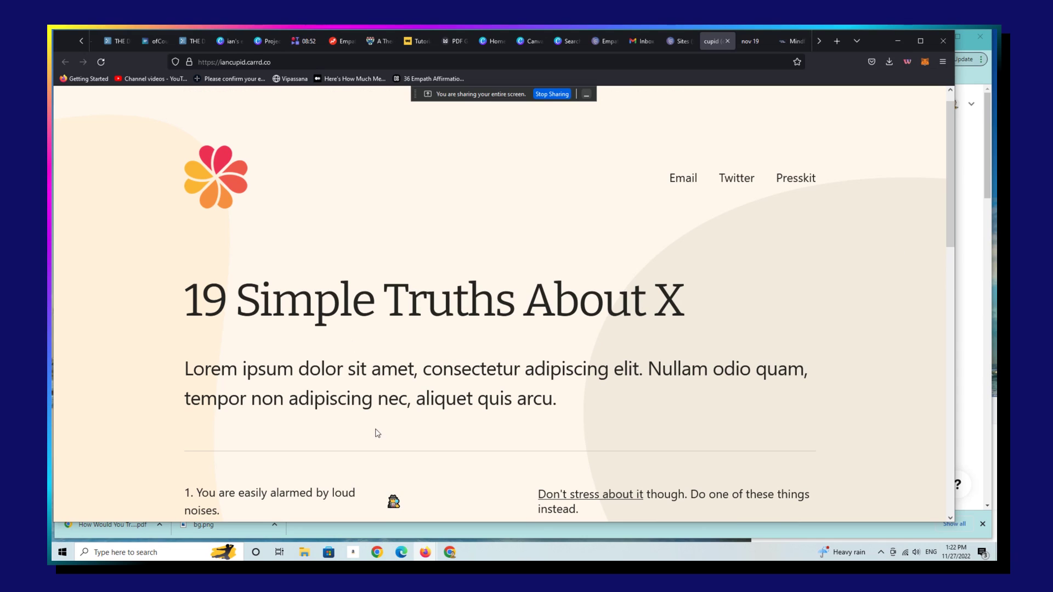